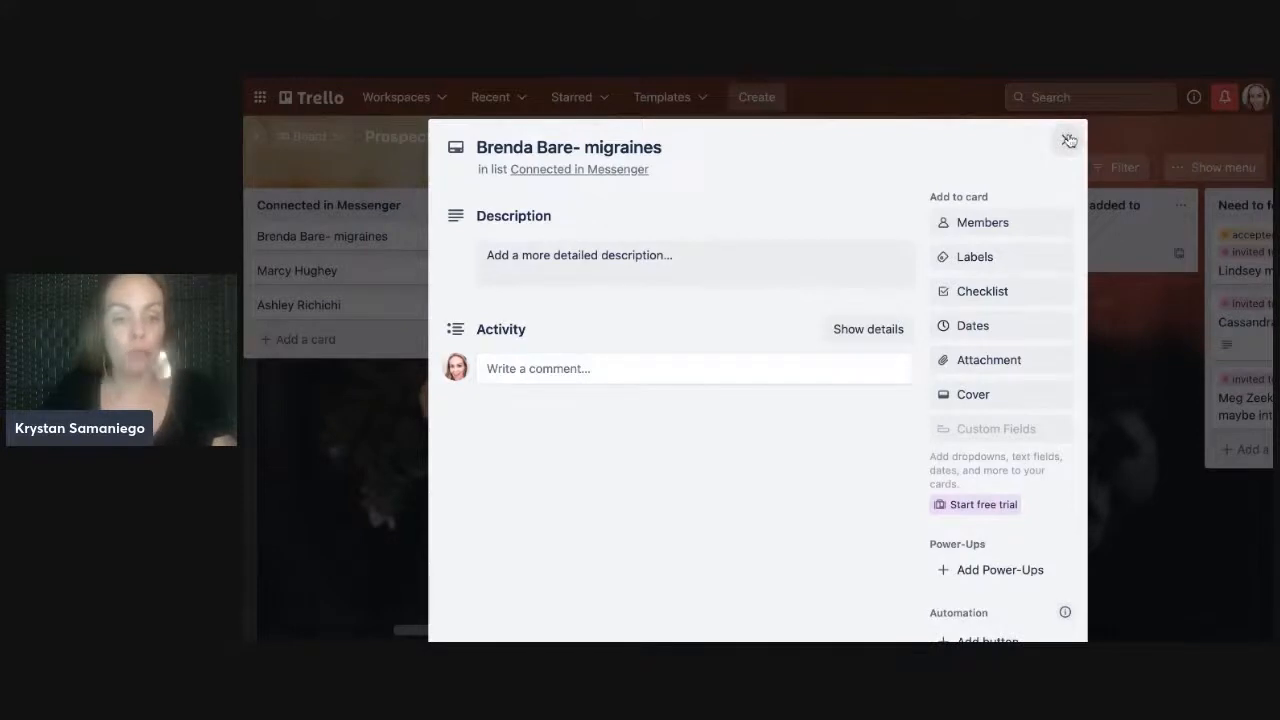
- Drag the second Connected in Messenger prospect card rightward toward the Became Customer list
left_click(340, 282)
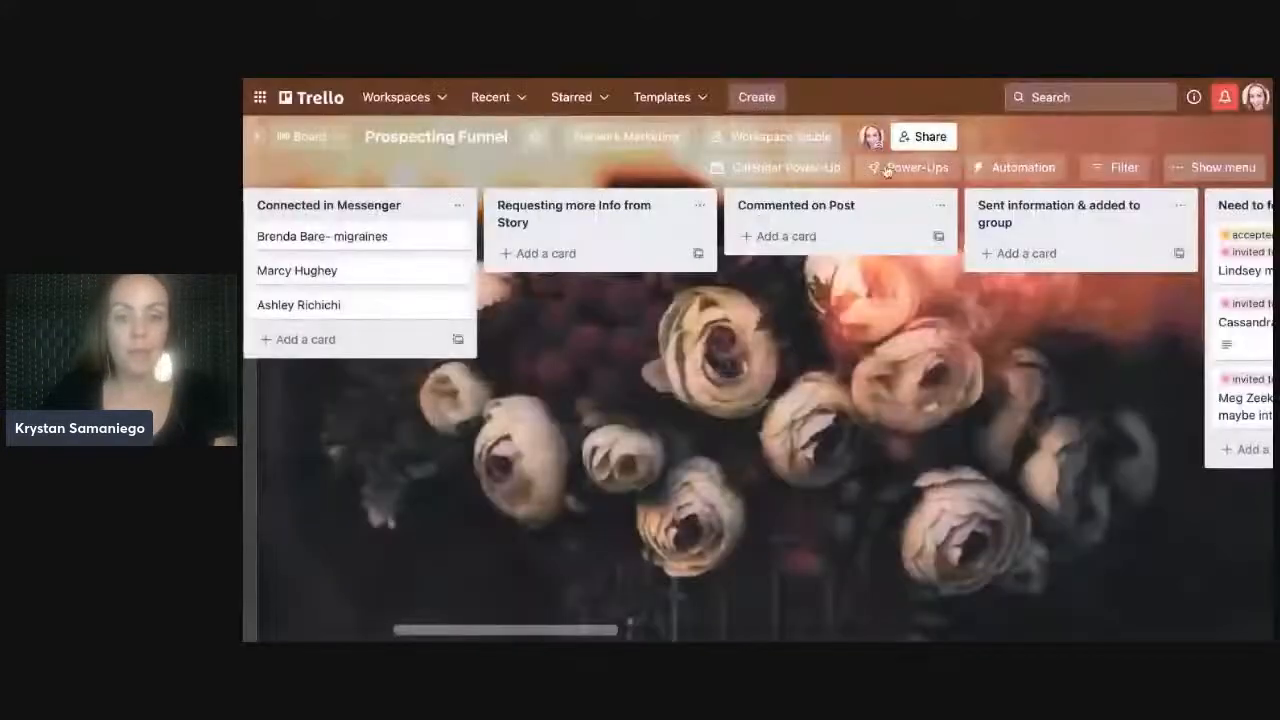
left_click(453, 272)
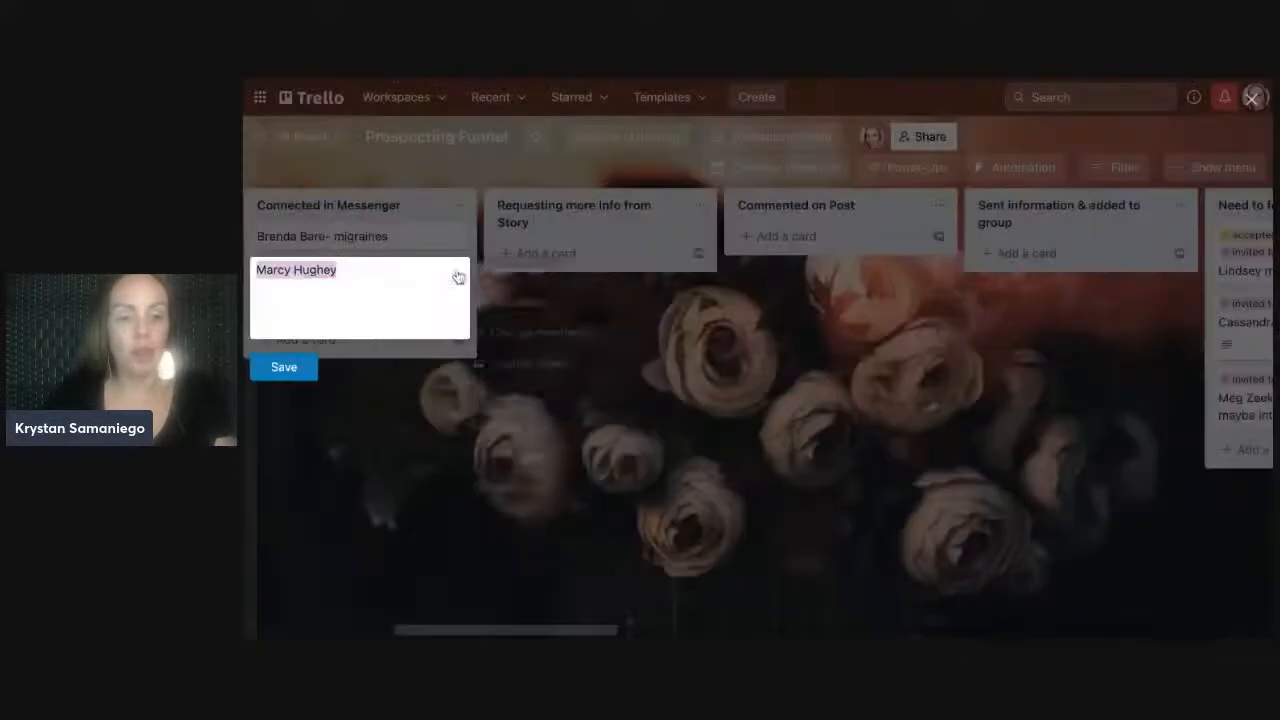
left_click(285, 368)
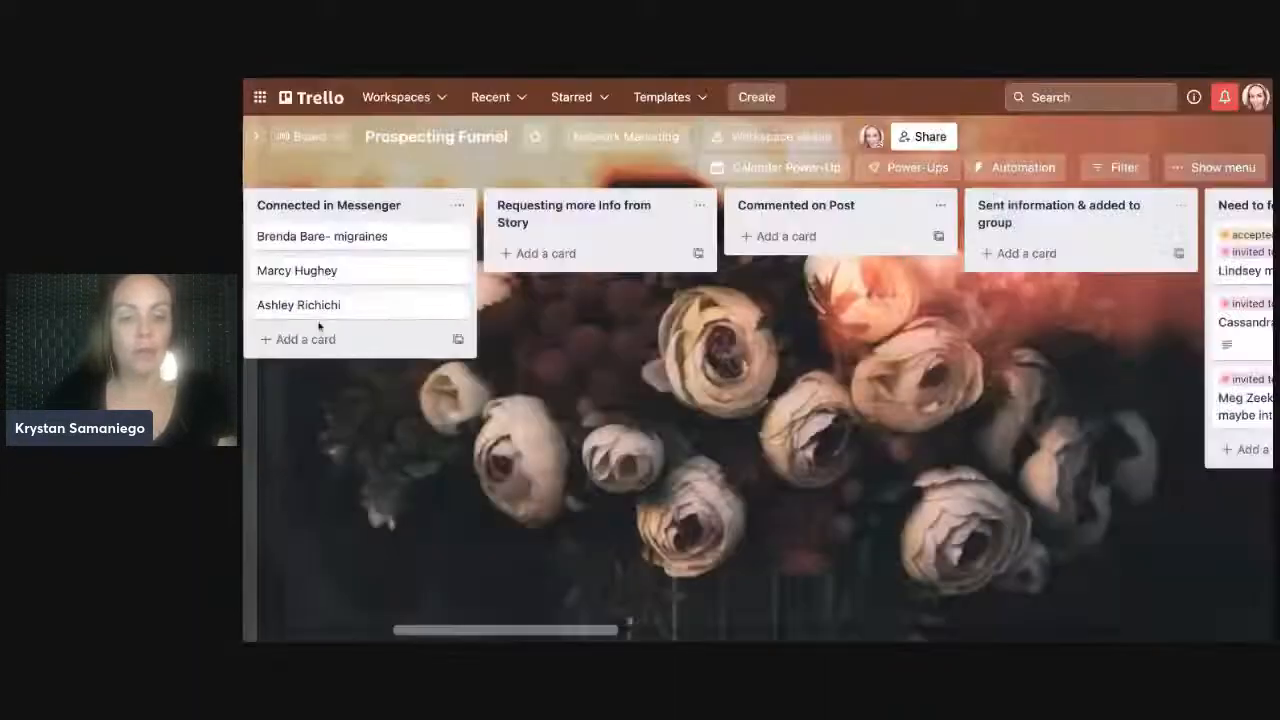
left_click_drag(323, 274, 1153, 300)
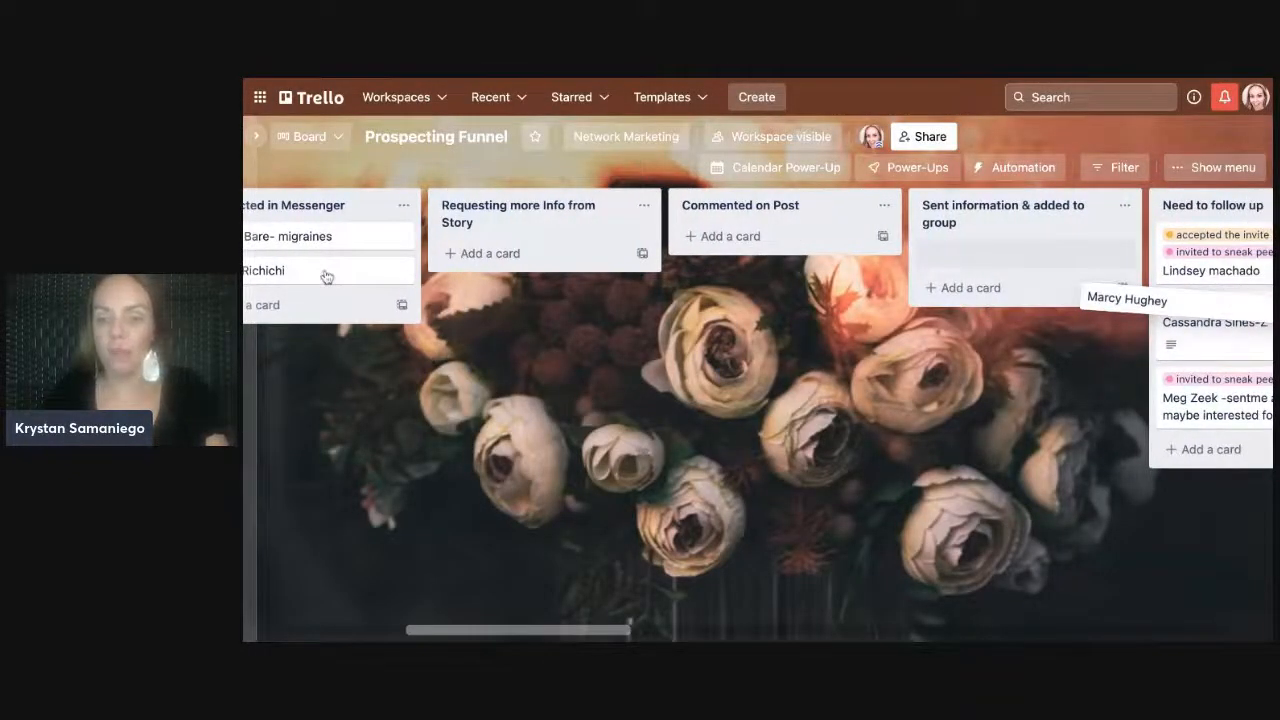
left_click_drag(1153, 300, 1047, 251)
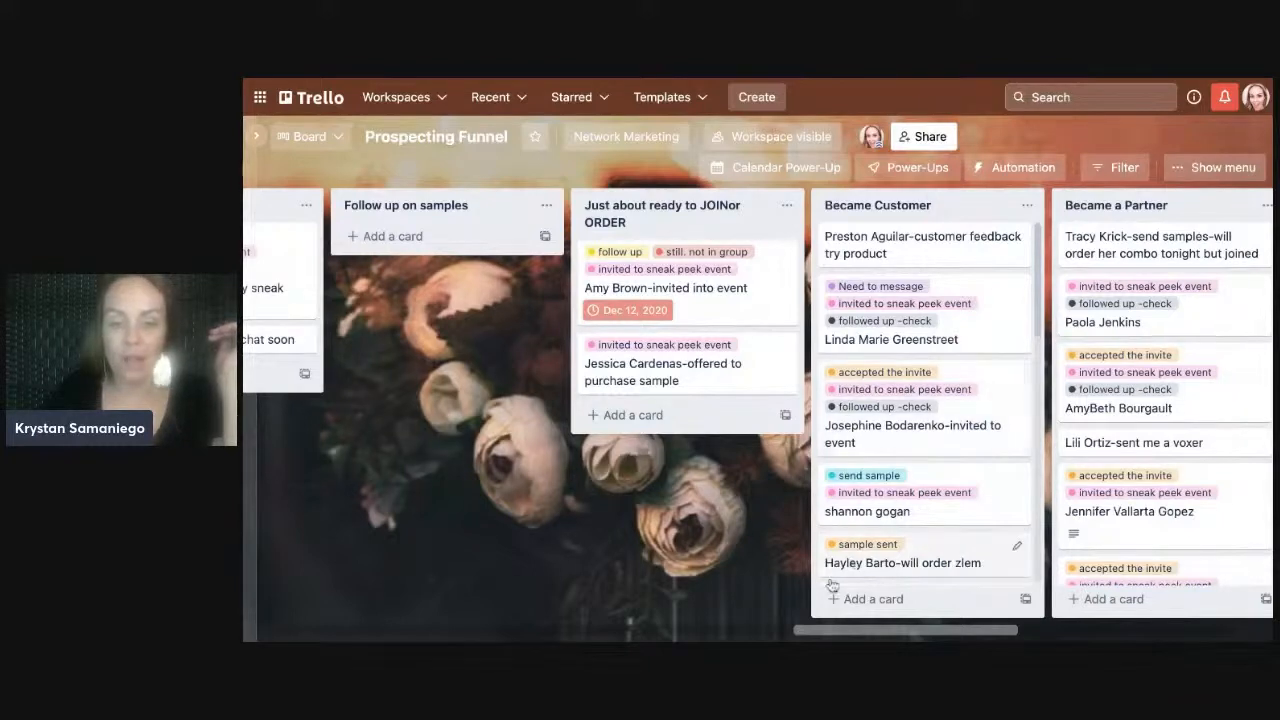
left_click_drag(830, 634, 578, 637)
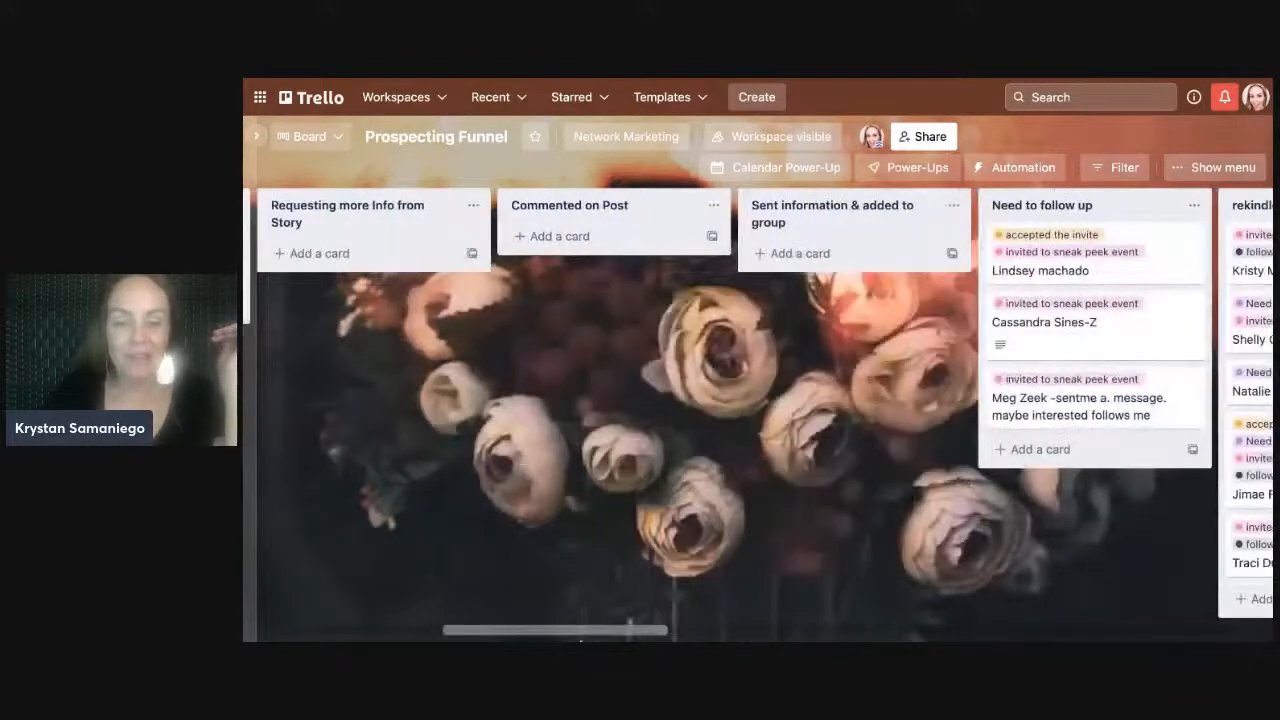
scroll(486, 634, "left", 10)
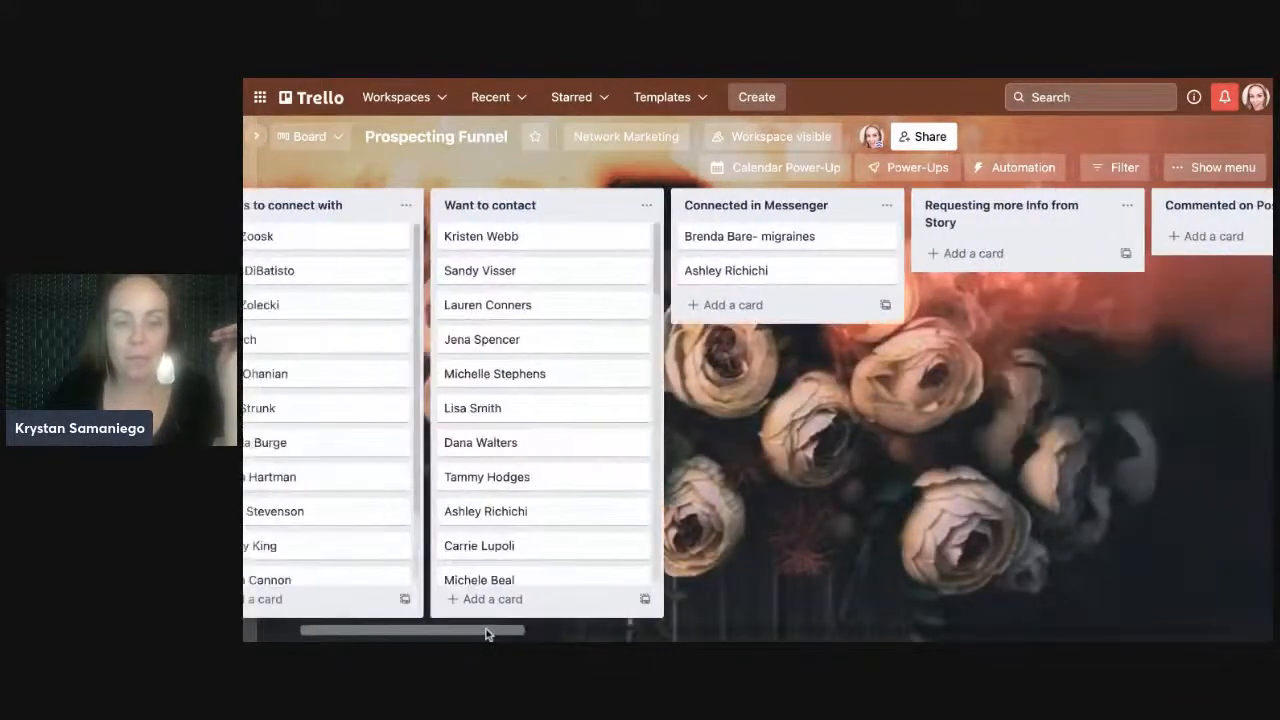
scroll(486, 634, "right", 5)
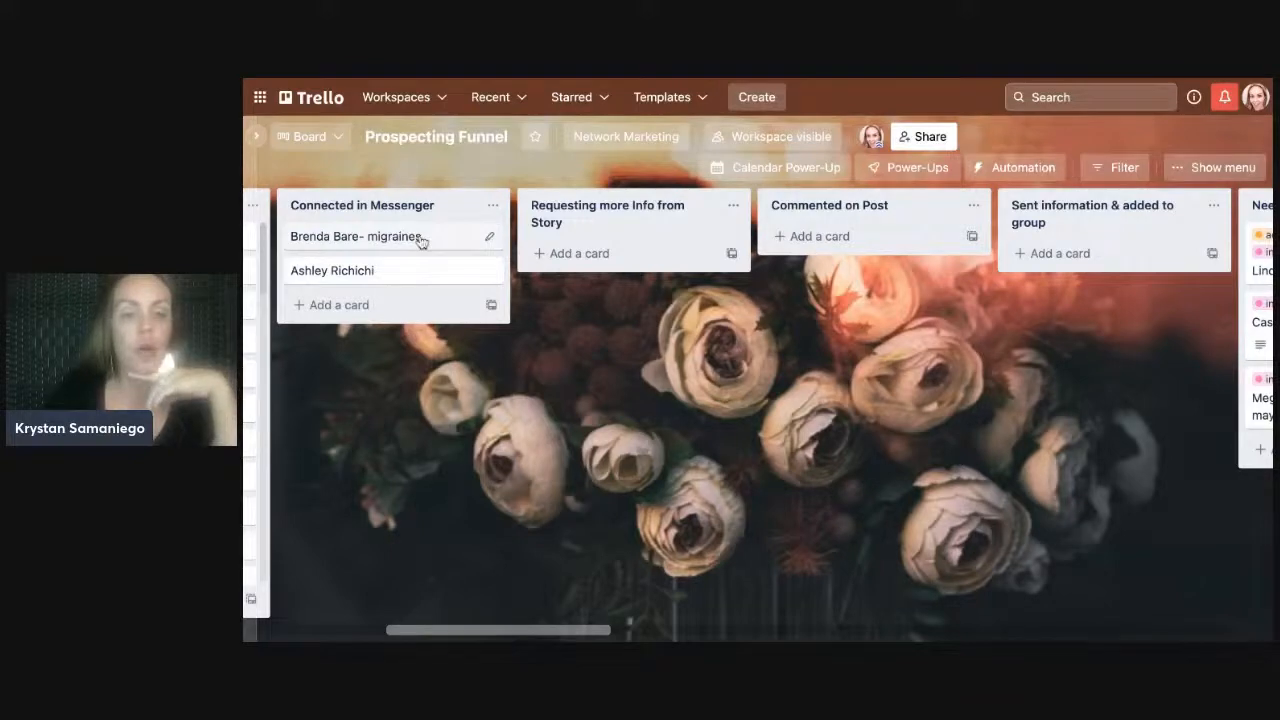
- Retype the first Connected in Messenger card's title as the prospect's name plus '-migraines'
left_click(482, 239)
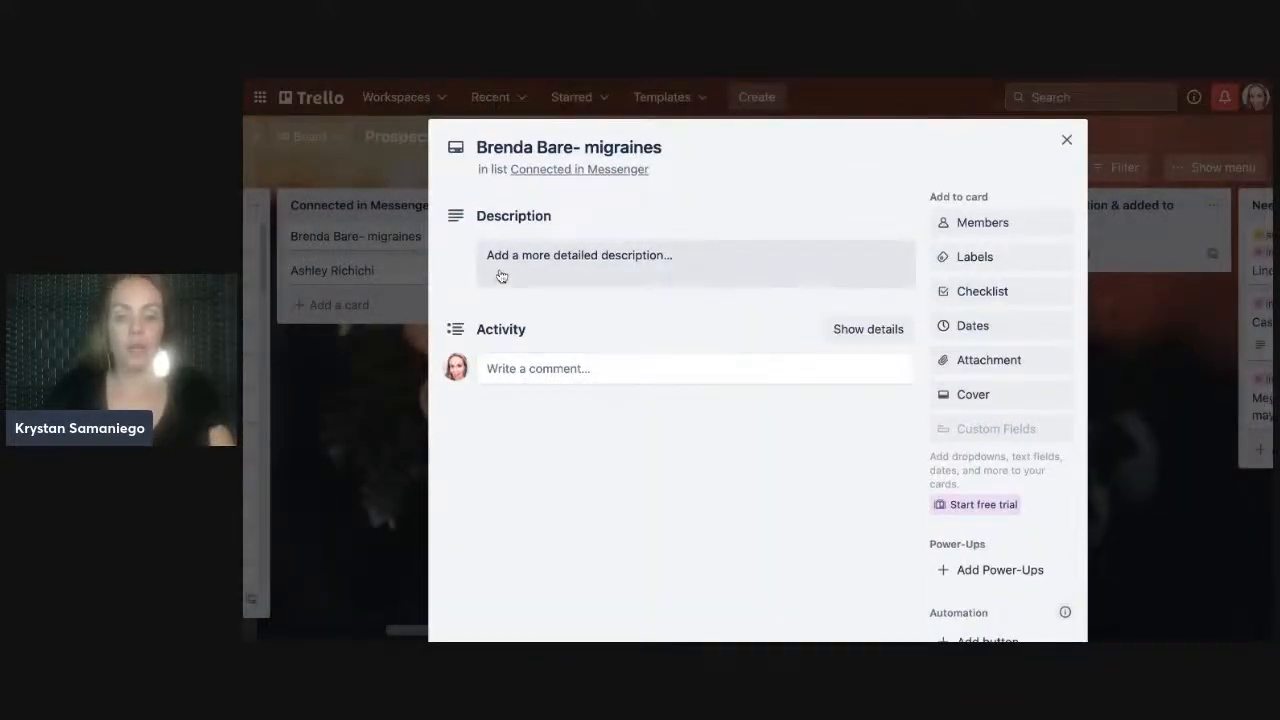
type("ei")
key("BackSpace")
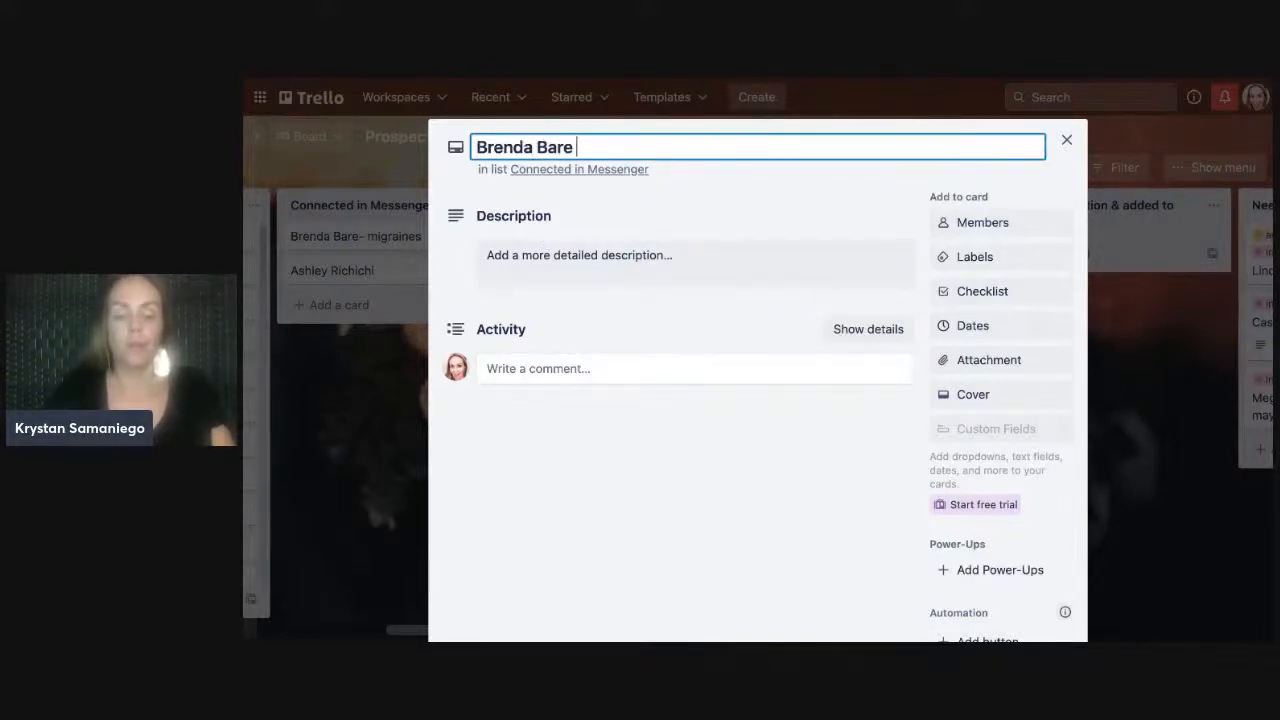
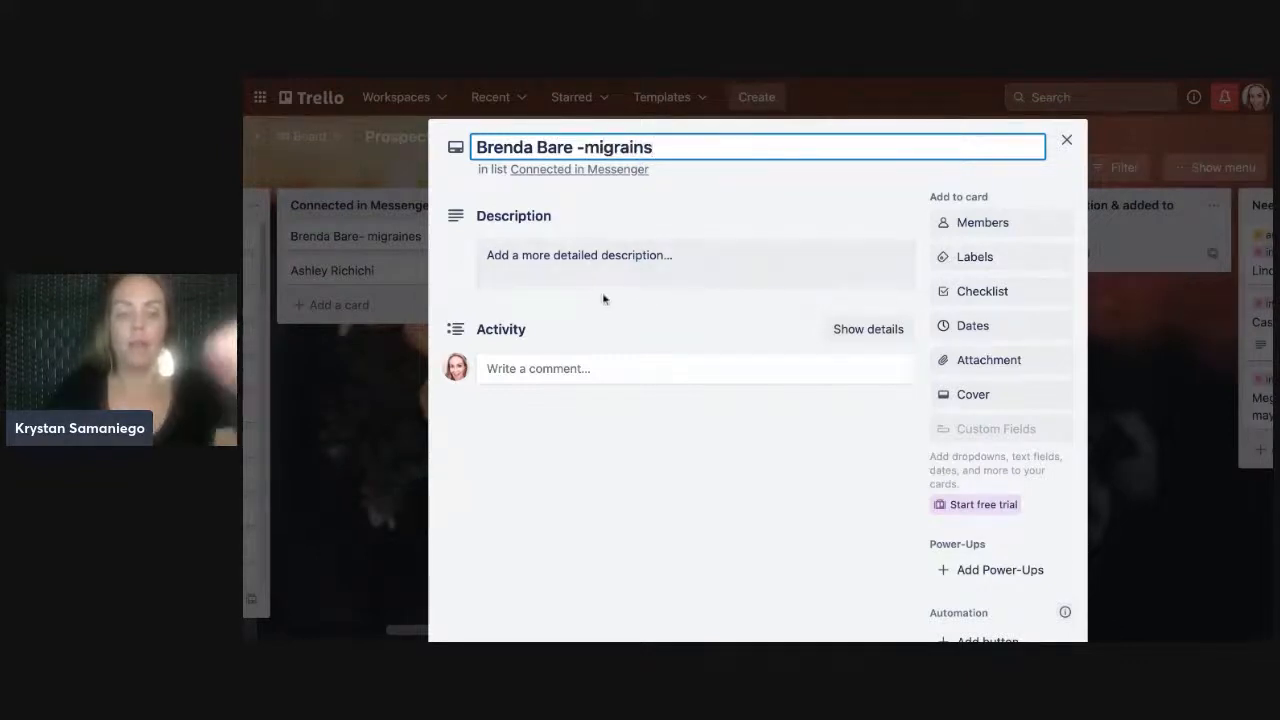
- Give the card the description 'migraines' and return to the board
left_click(590, 280)
type("migrains ")
type("s h")
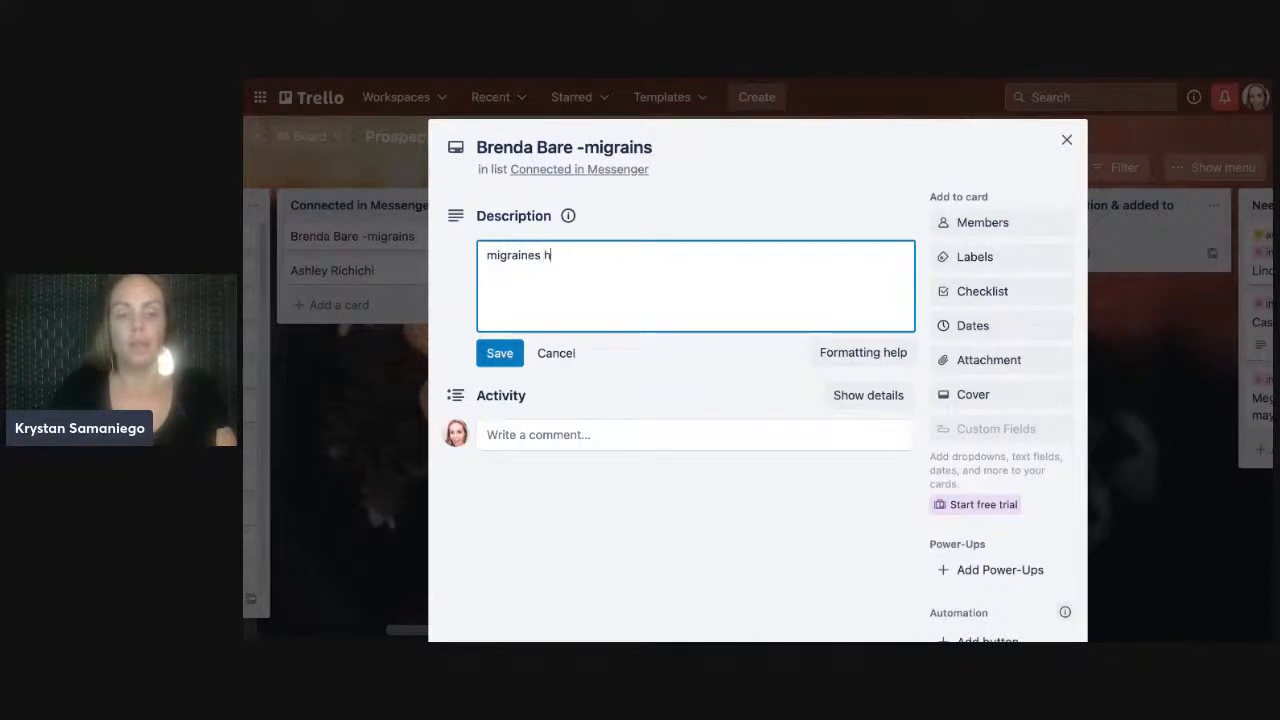
left_click(501, 355)
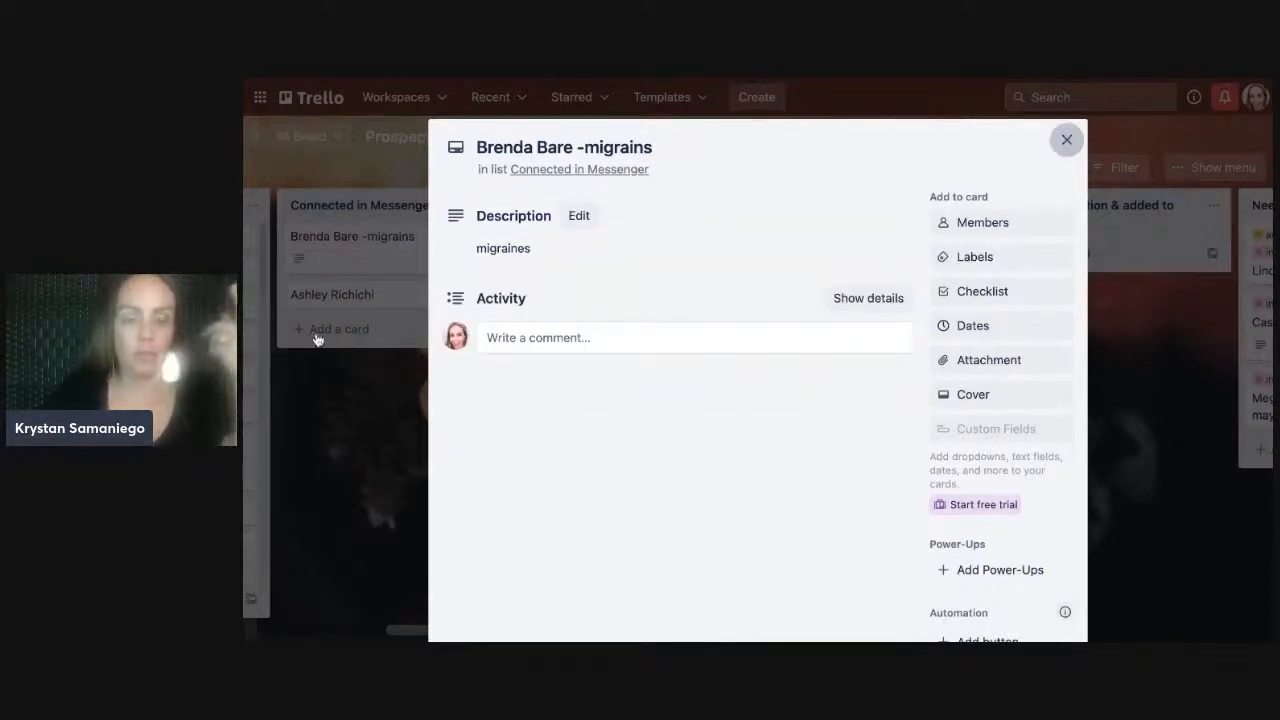
key("Escape")
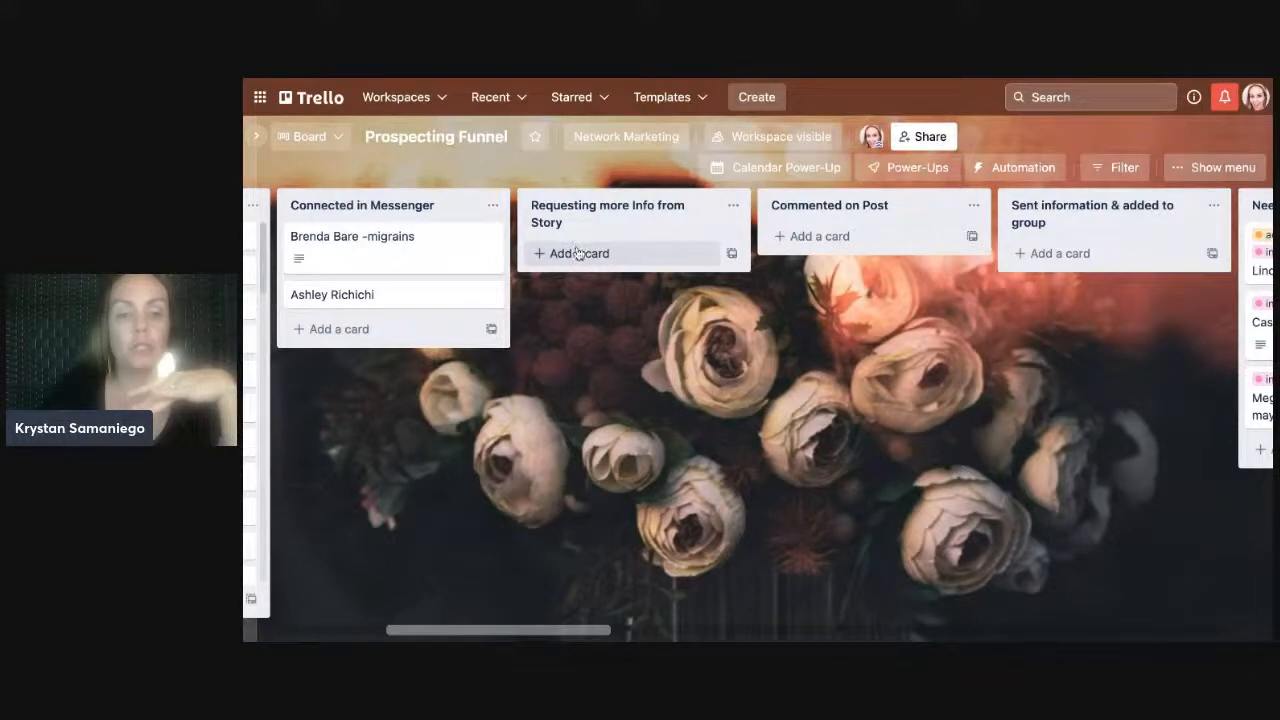
- Add a card titled with the prospect's first name to Requesting more Info from Story
left_click(577, 253)
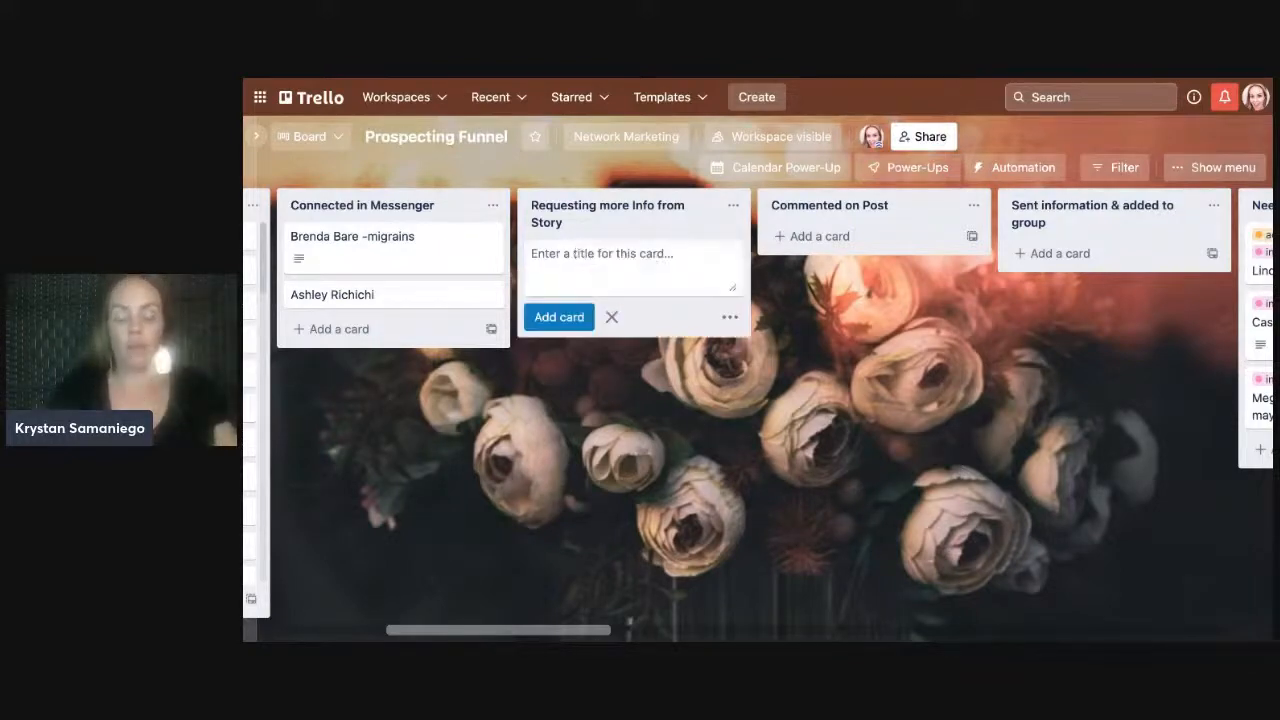
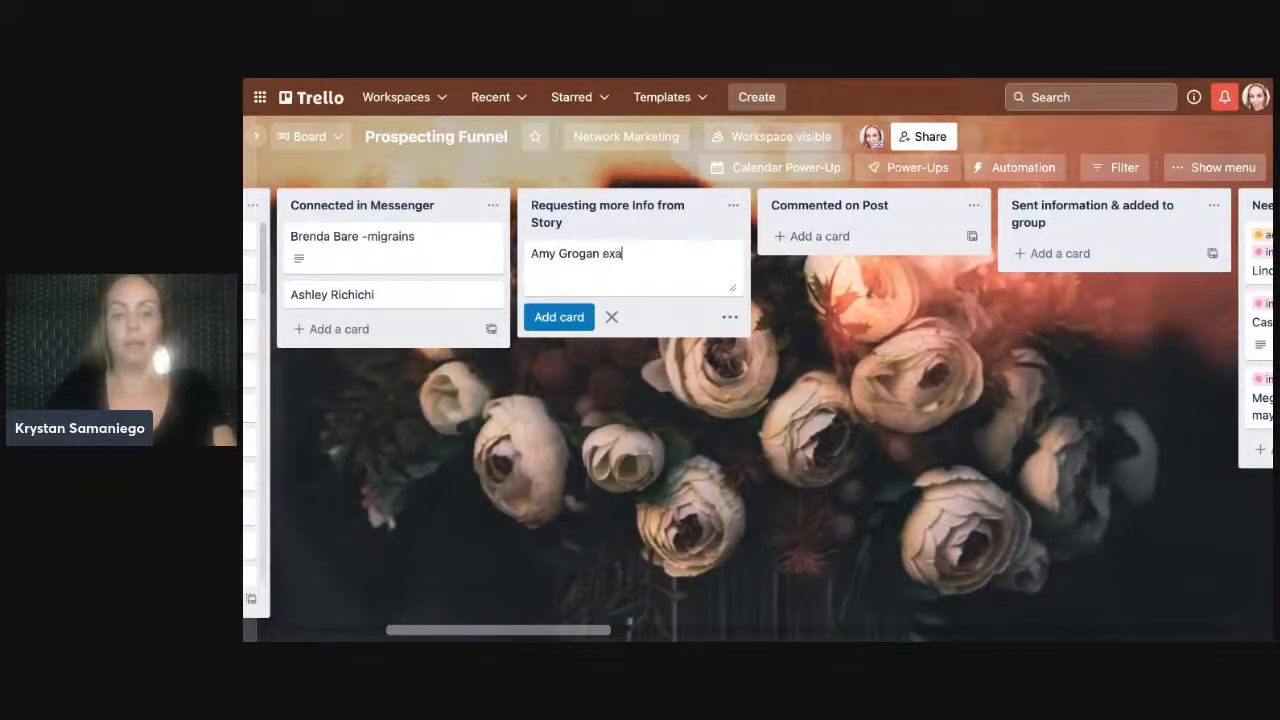
left_click(565, 317)
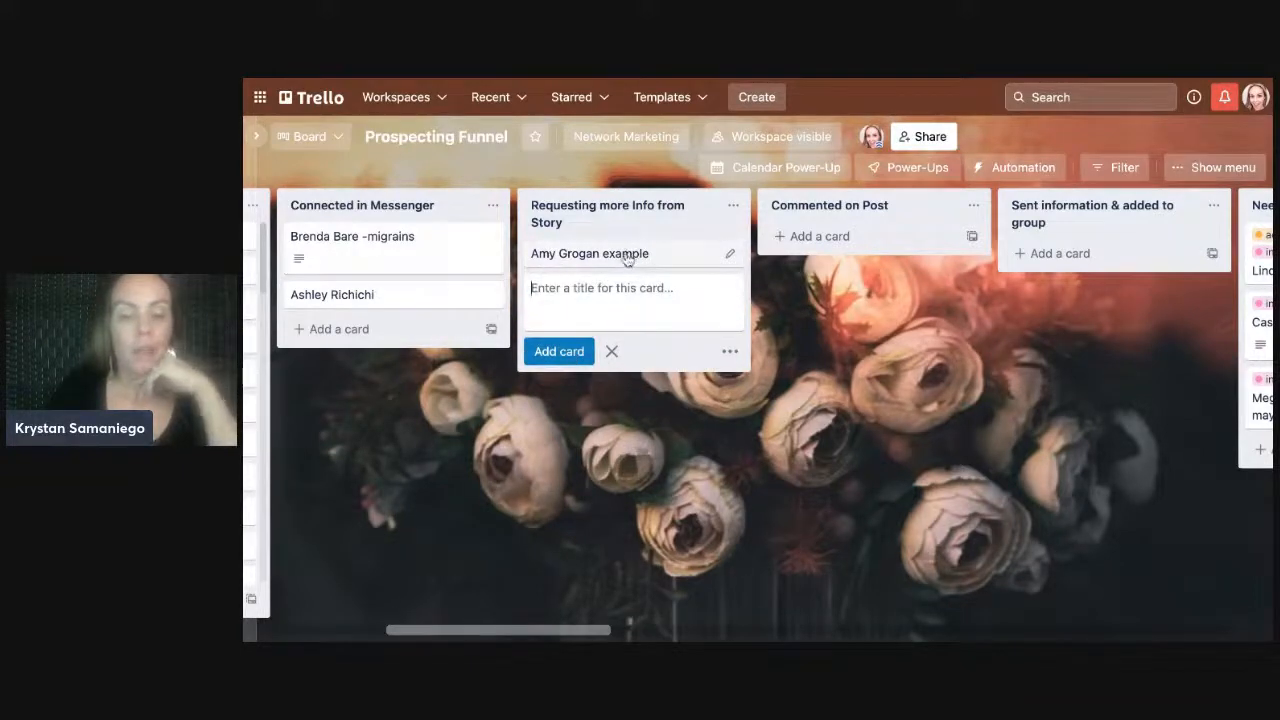
- Give the new card the description 'strip-trial' and close it
left_click(566, 256)
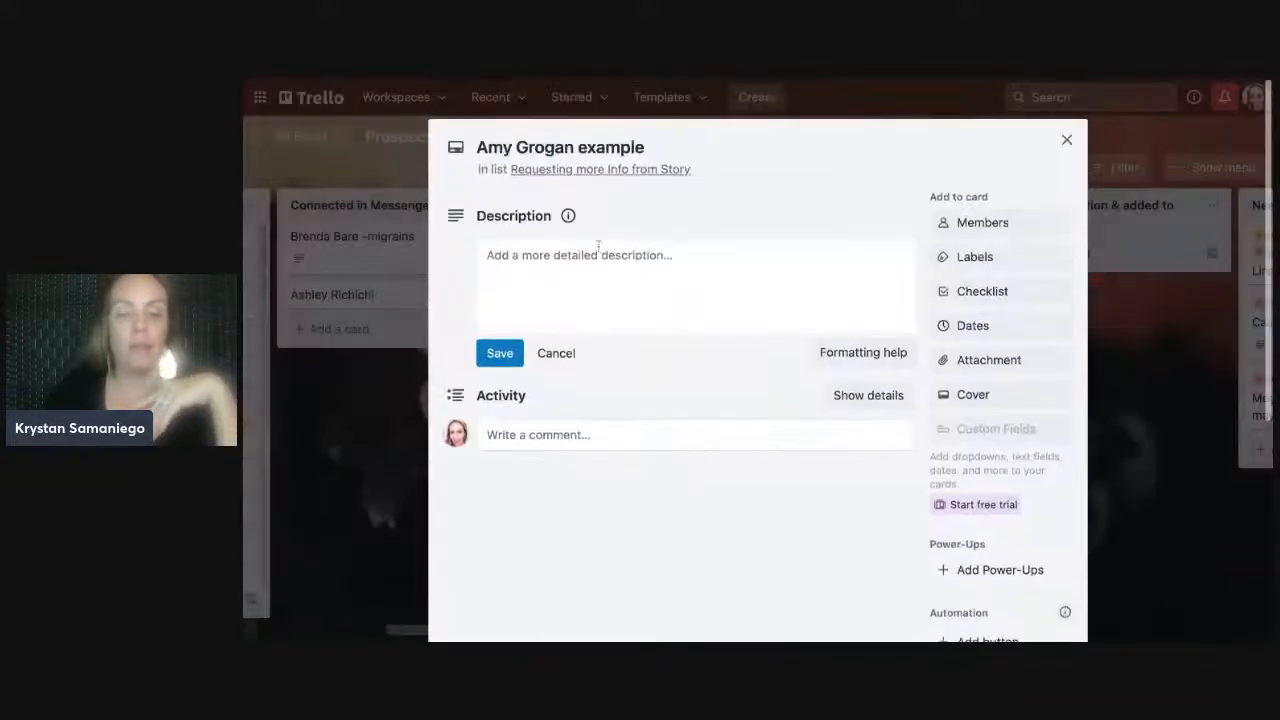
left_click(553, 257)
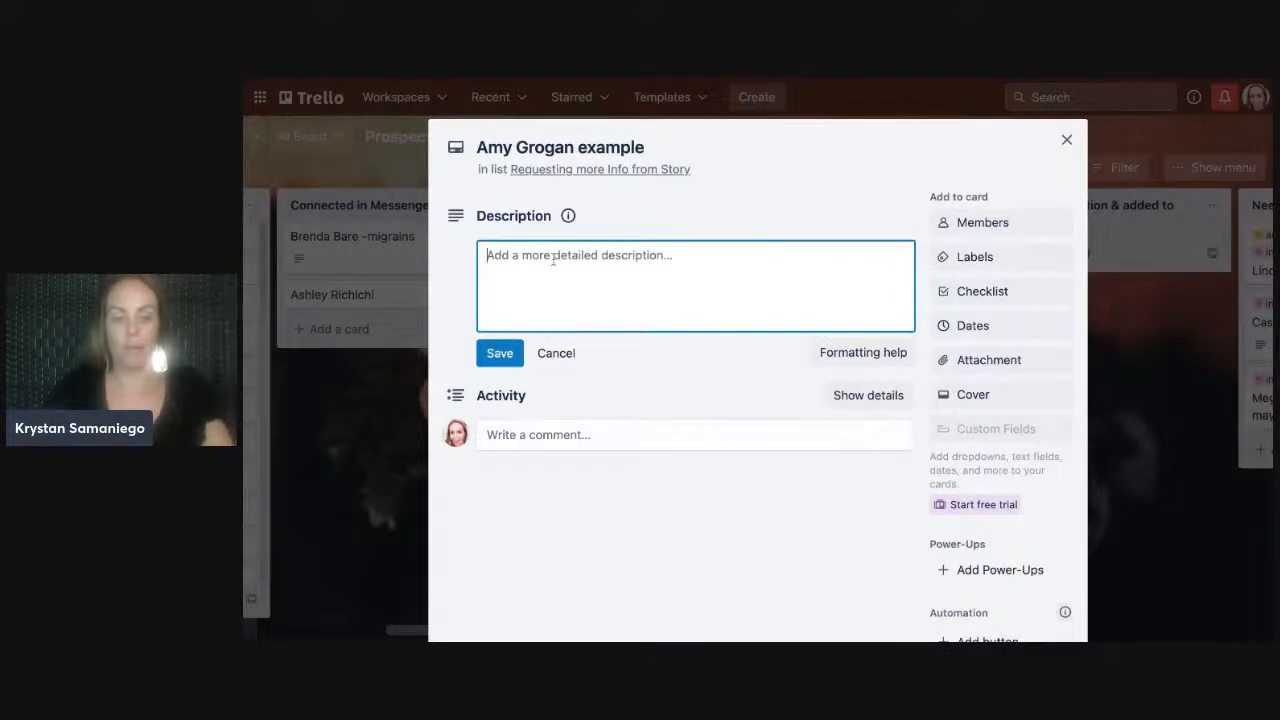
type("st")
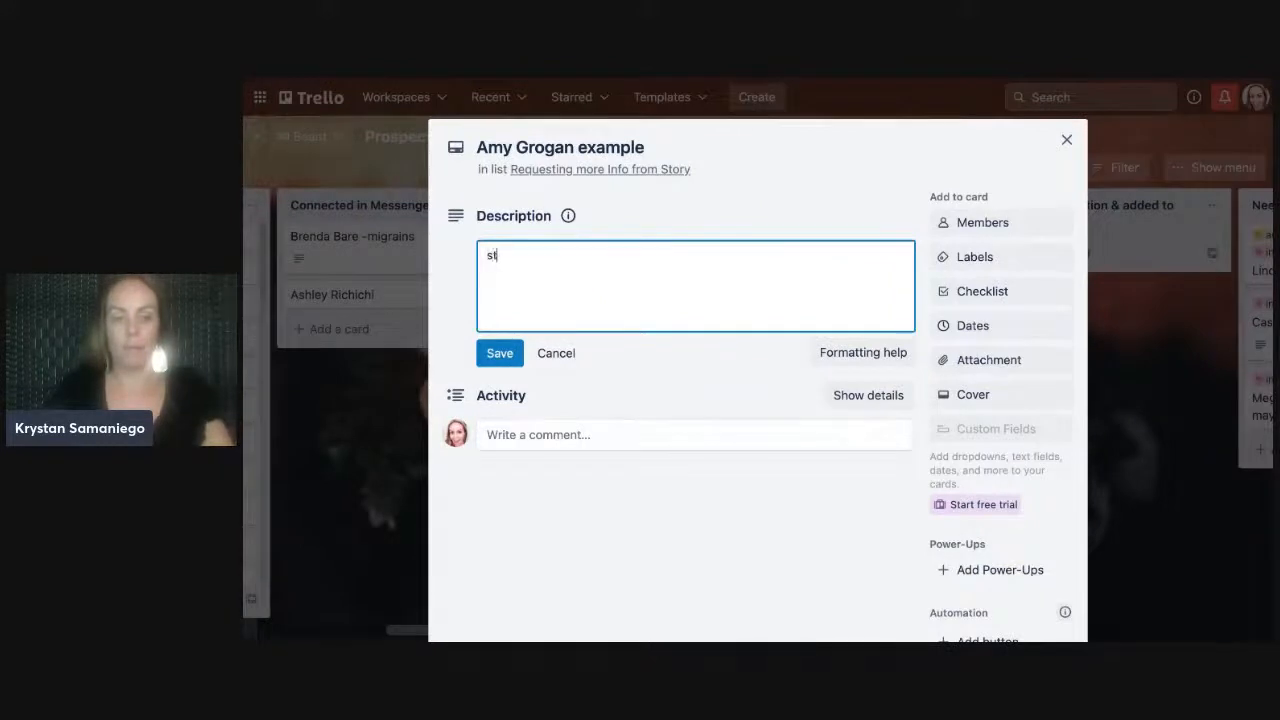
type("rip")
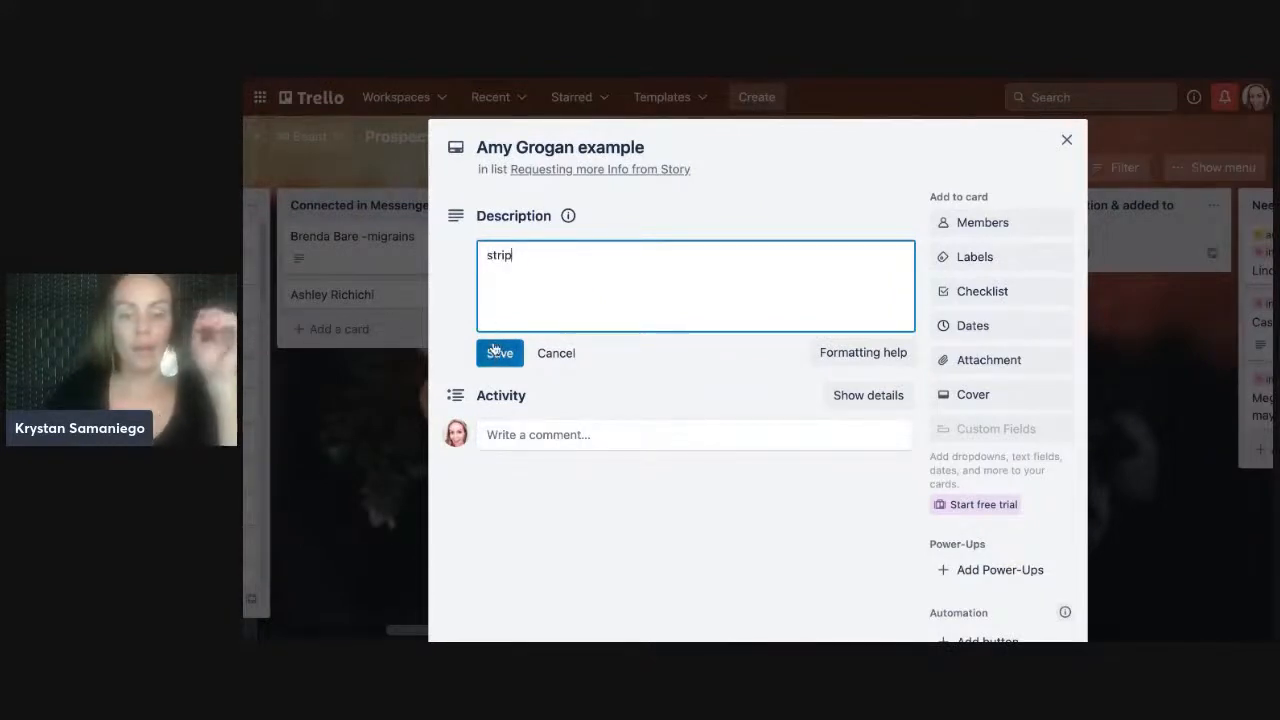
type("-trial")
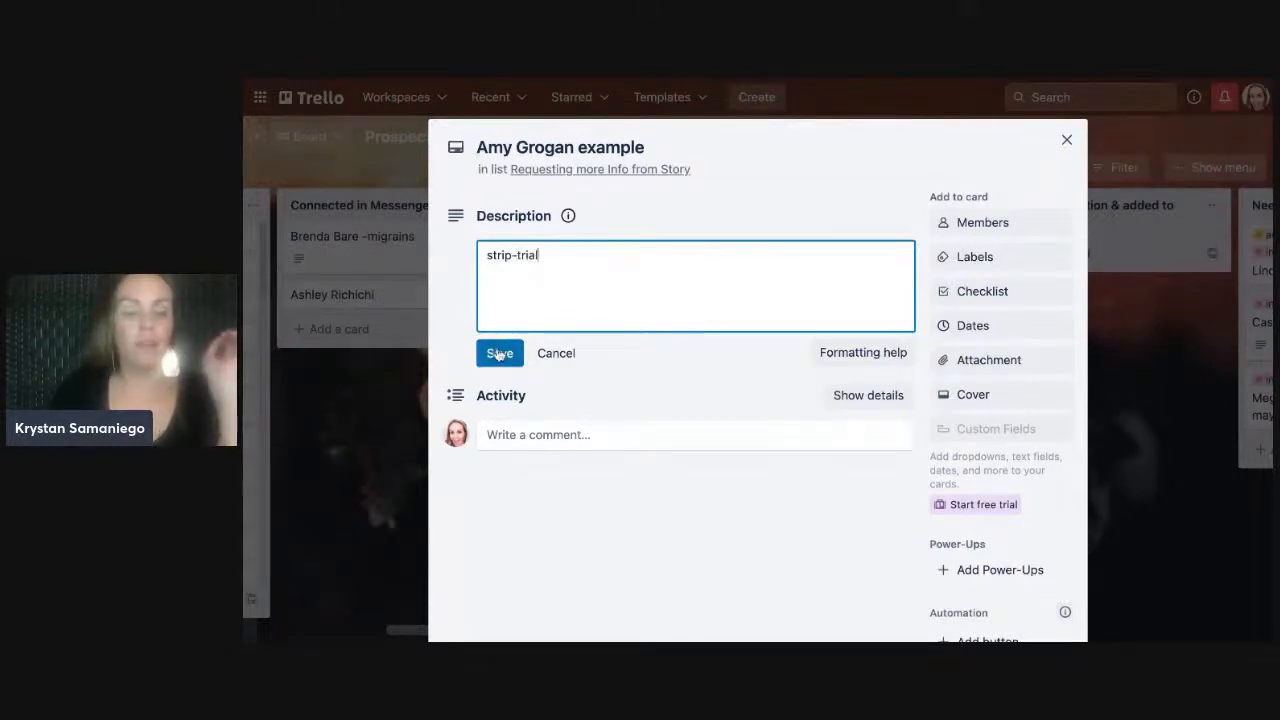
left_click(492, 355)
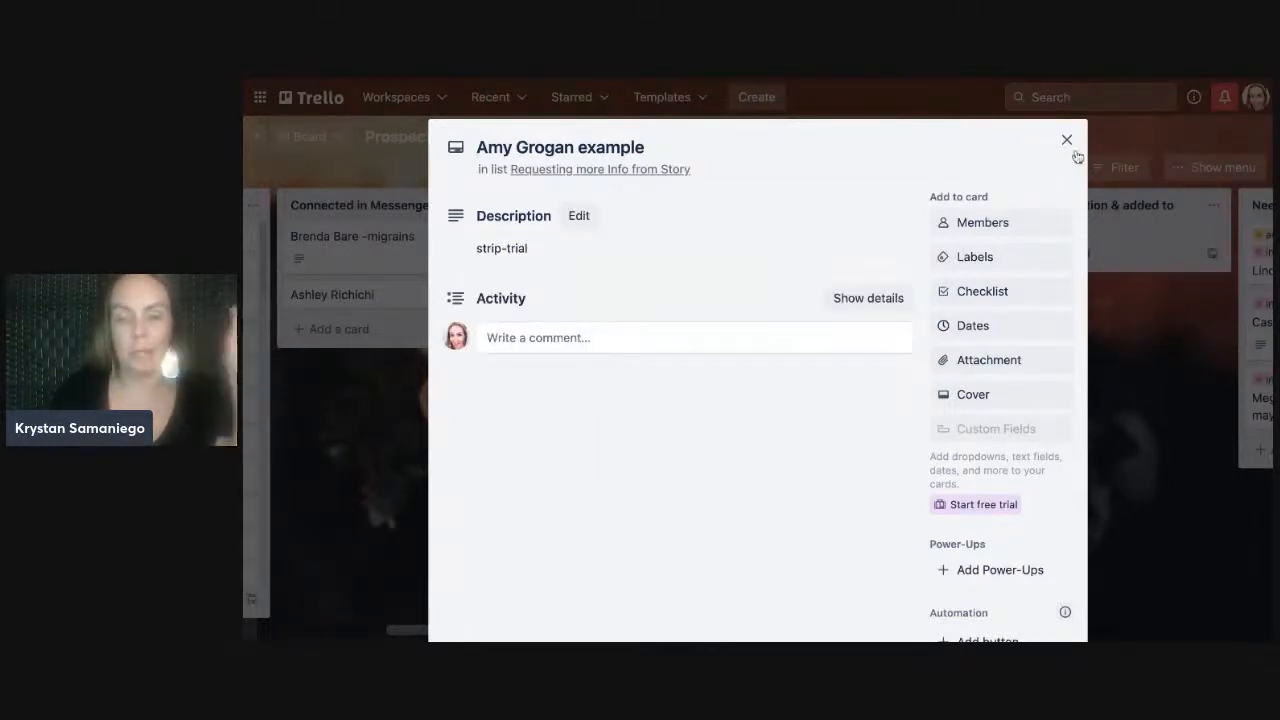
left_click(1068, 142)
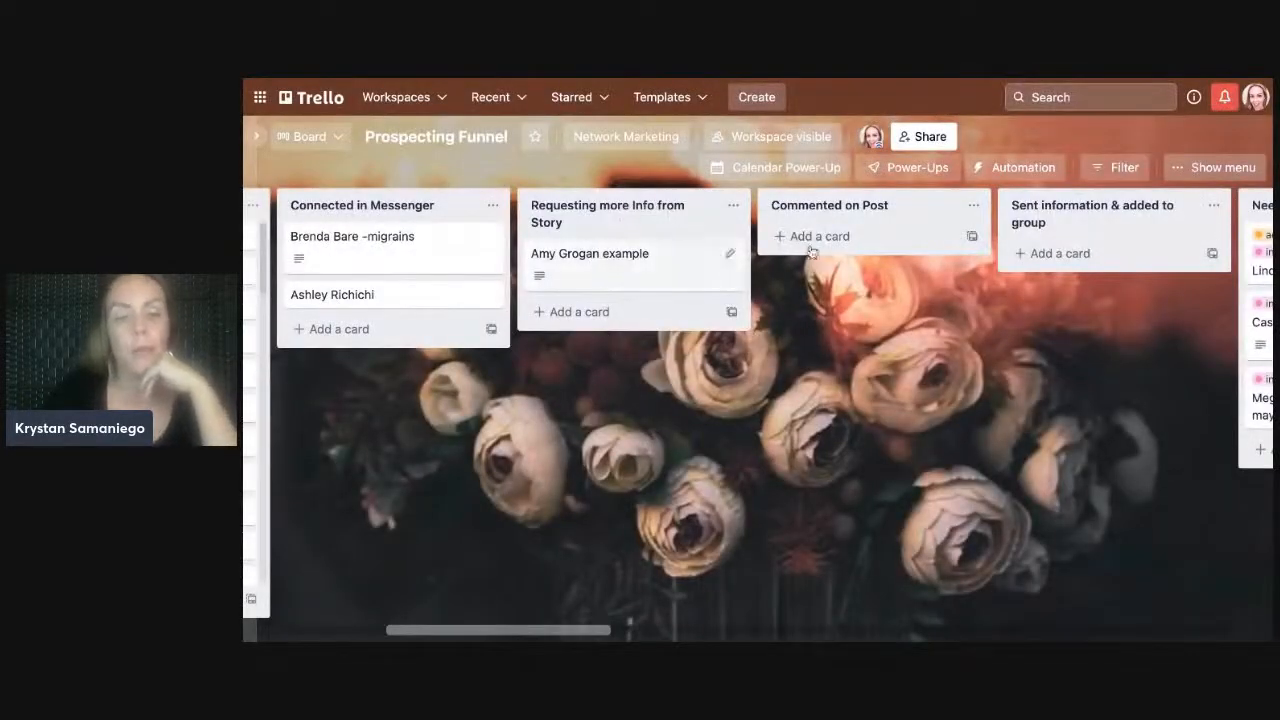
- Add a new example prospect card to the Commented on Post list
left_click(836, 238)
type("susie example")
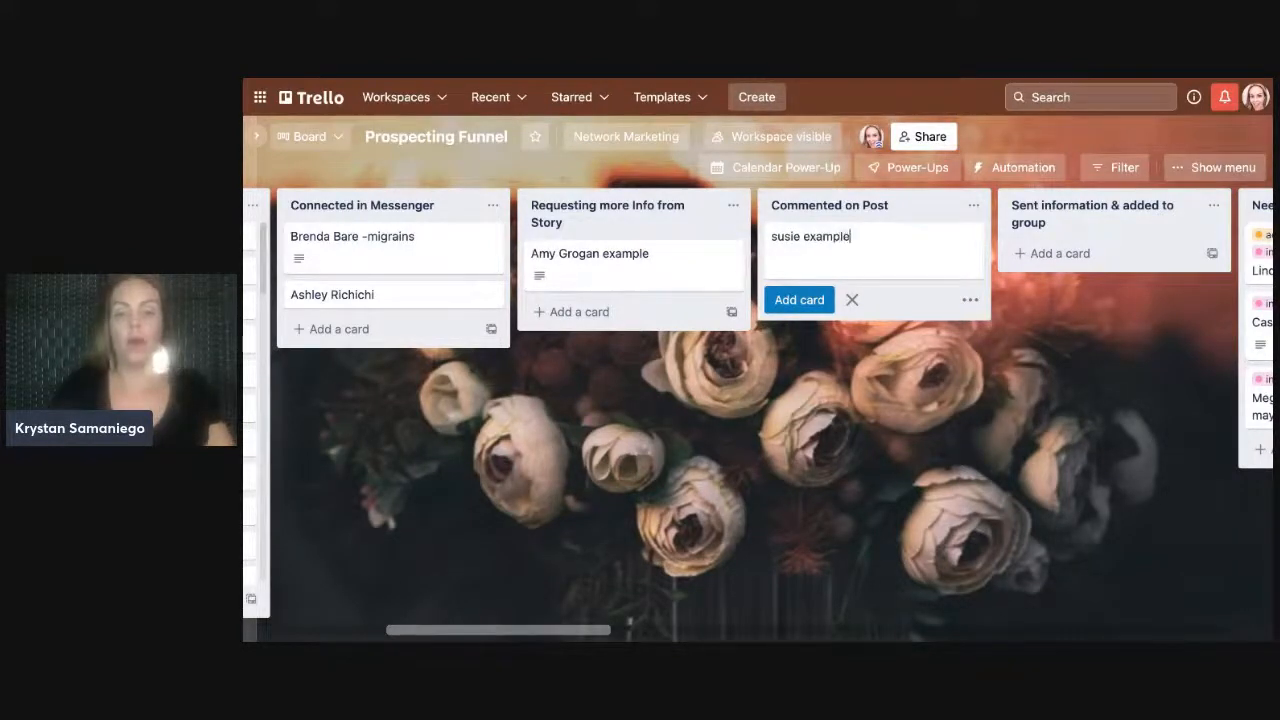
key("Return")
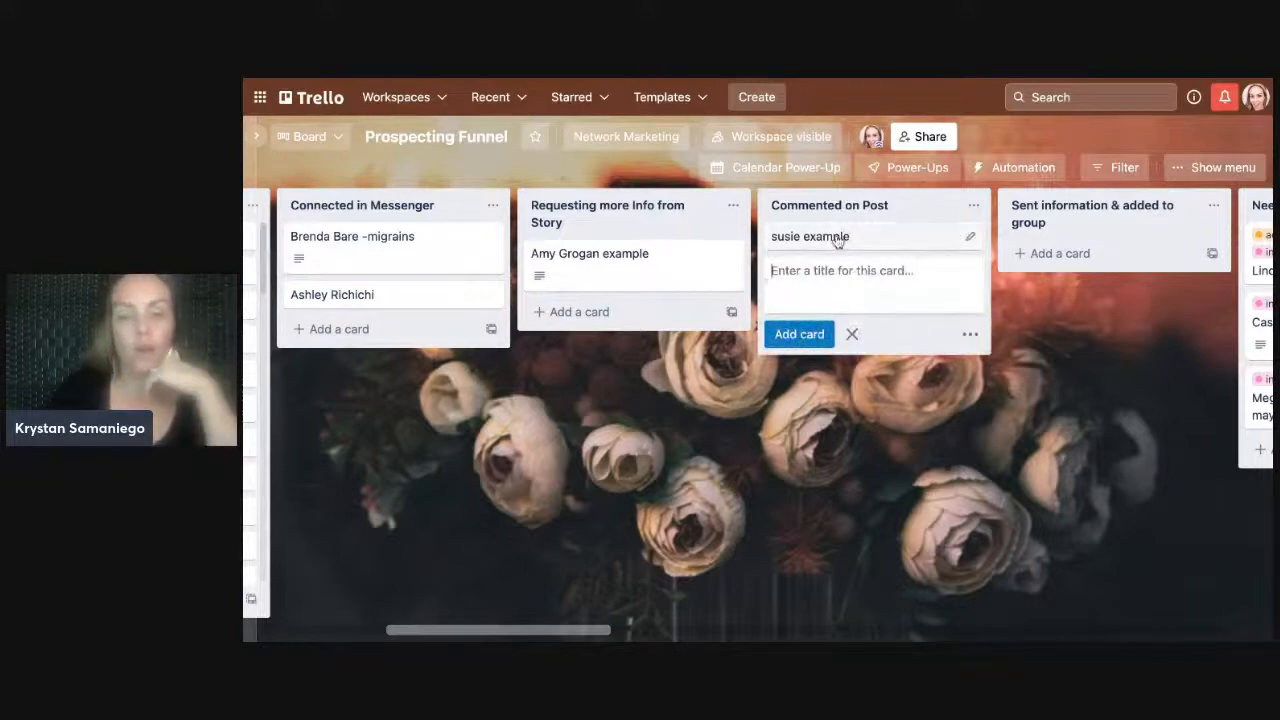
- Describe the card as 'feeling overexhausted and needed patience----mommy monster'
left_click(969, 238)
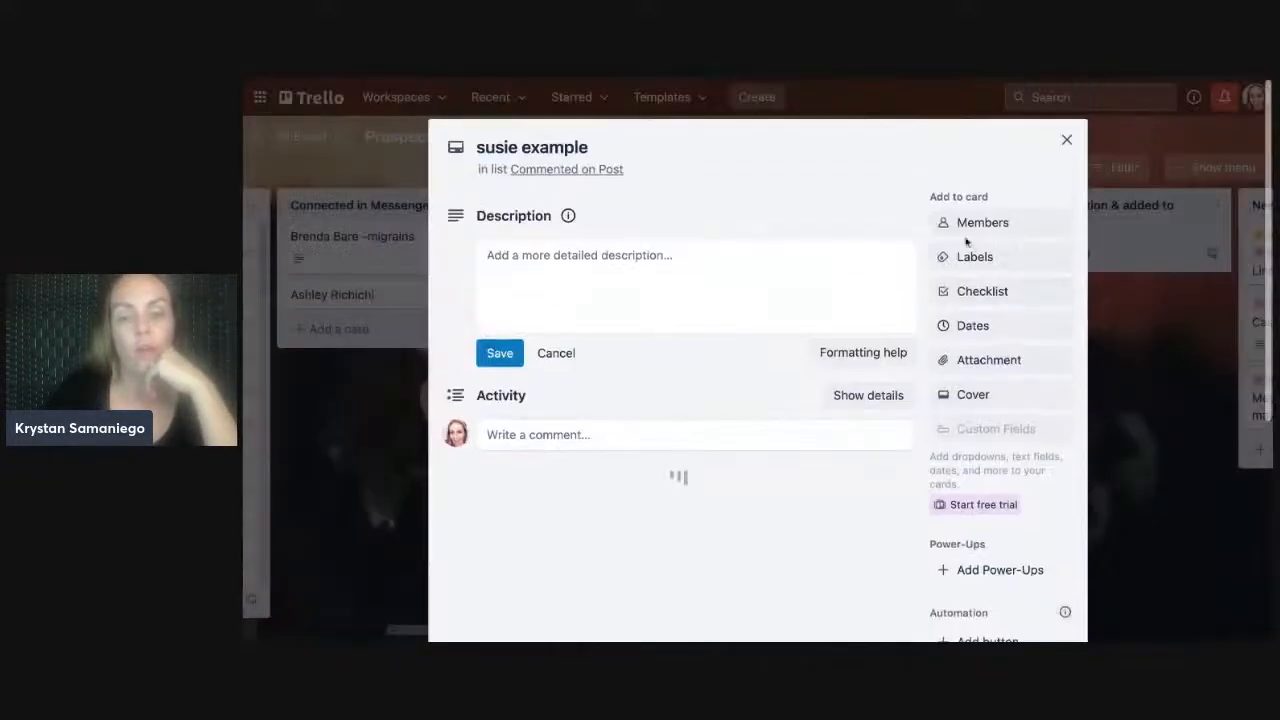
left_click(603, 277)
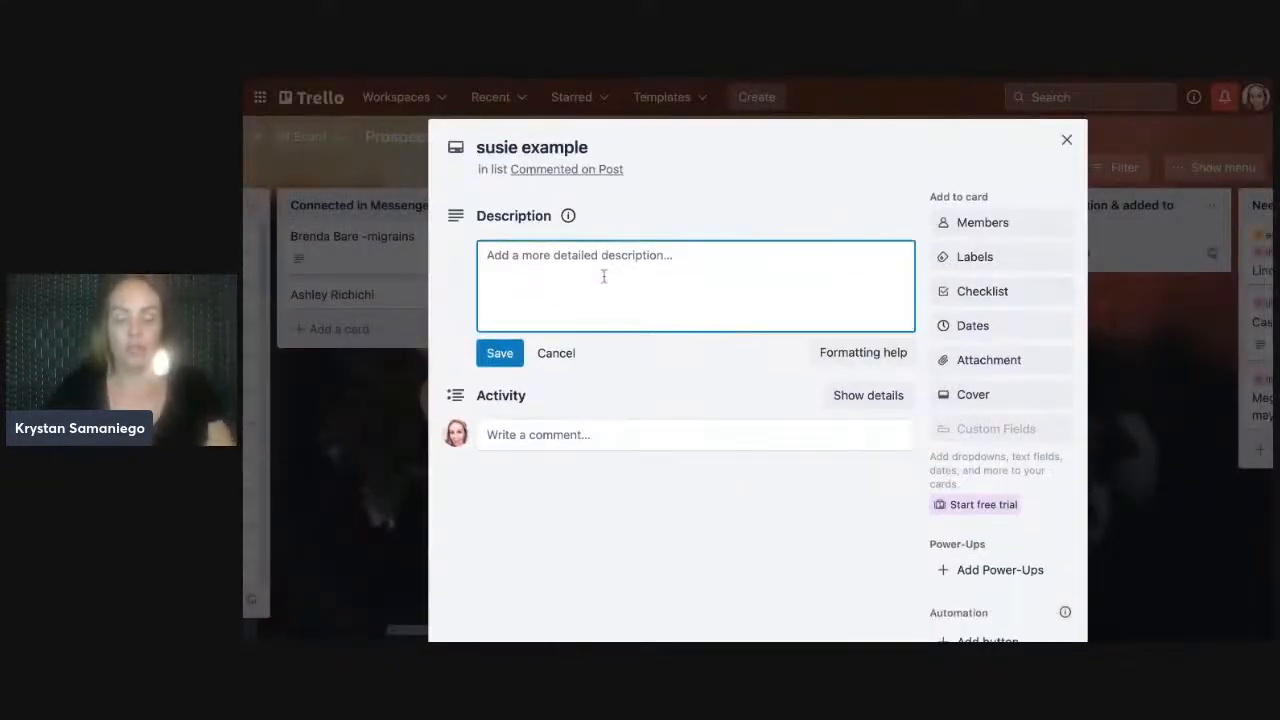
type("feeling over")
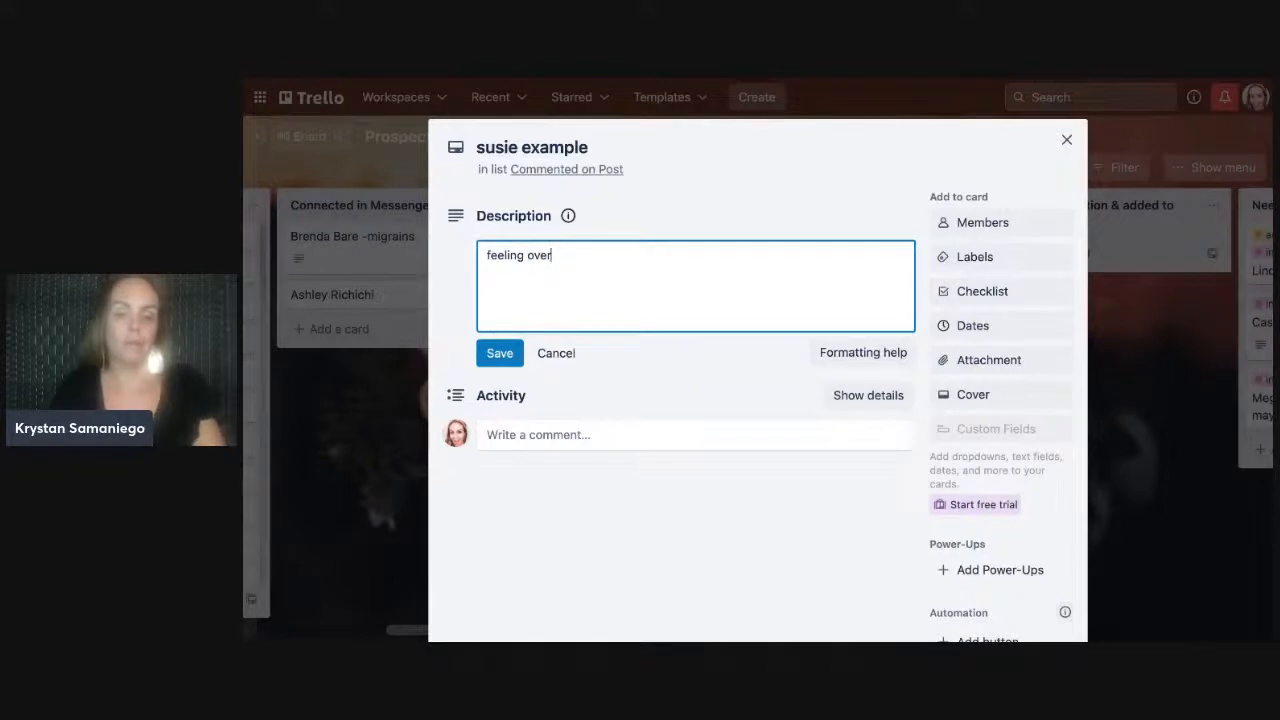
type("exahusted and needed patience----mom")
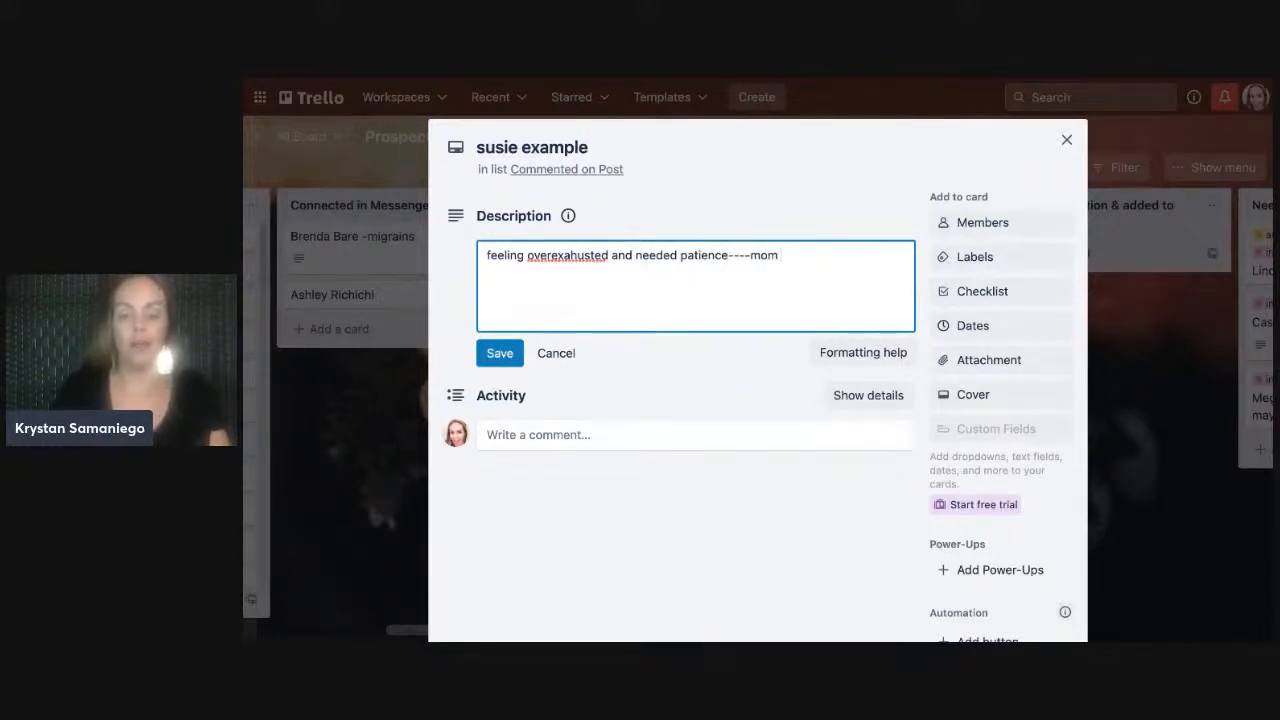
type("onster")
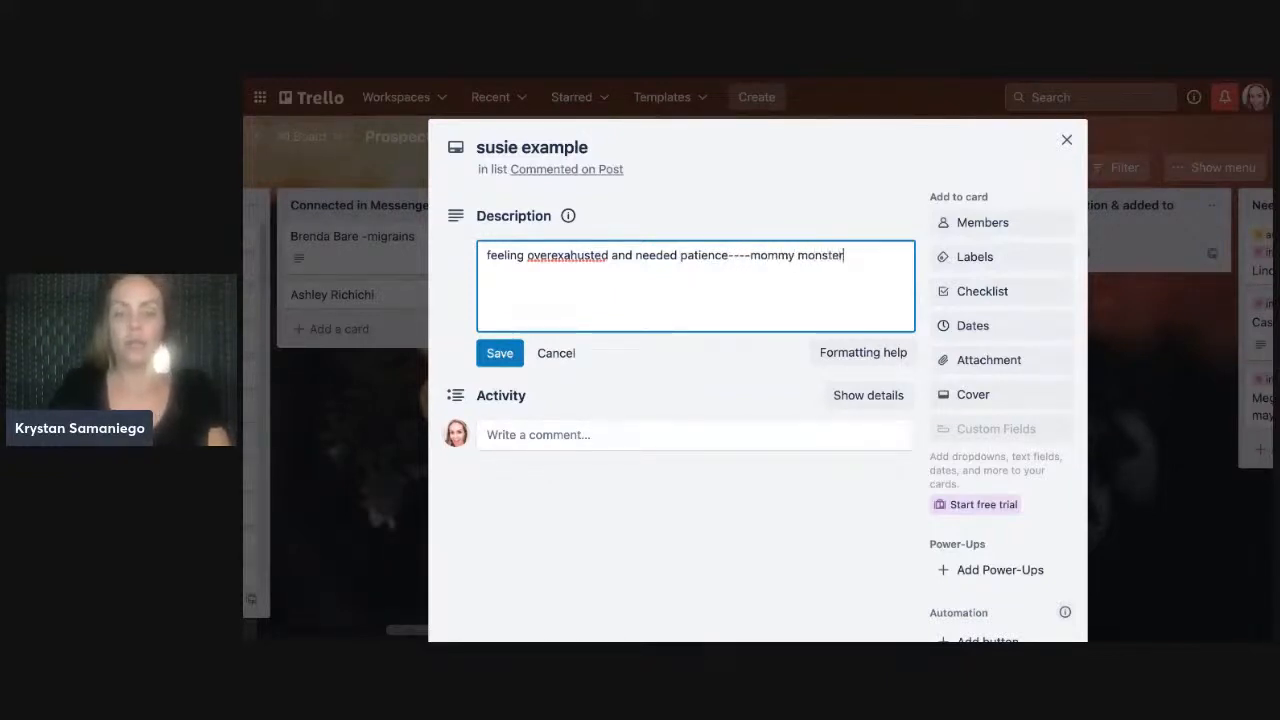
left_click(500, 355)
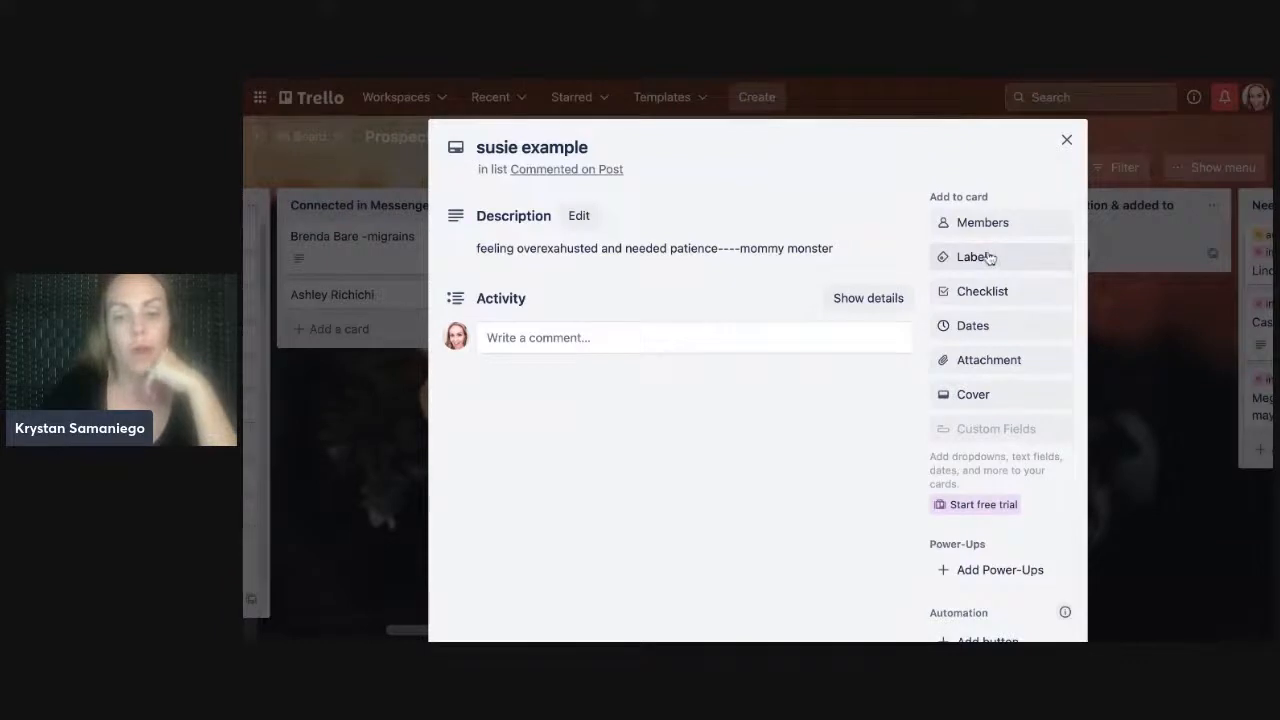
- Toggle the 'signing up' label on and back off the card
left_click(986, 258)
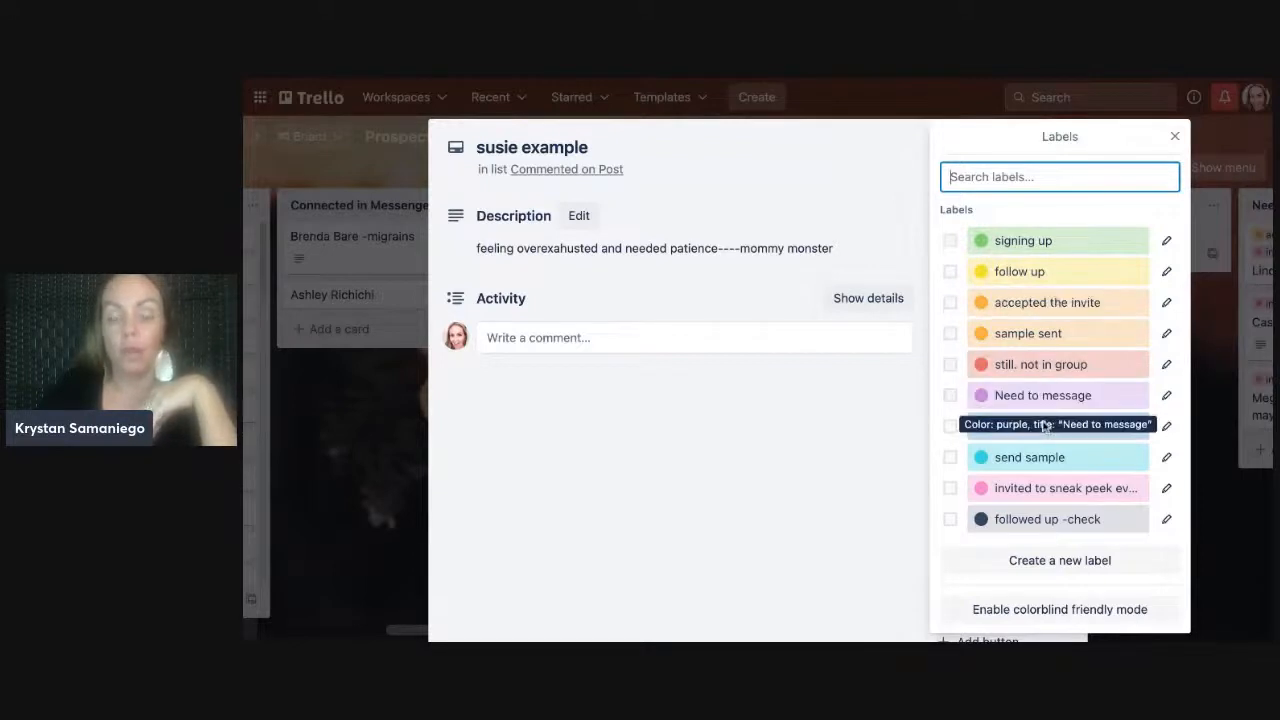
left_click(1080, 242)
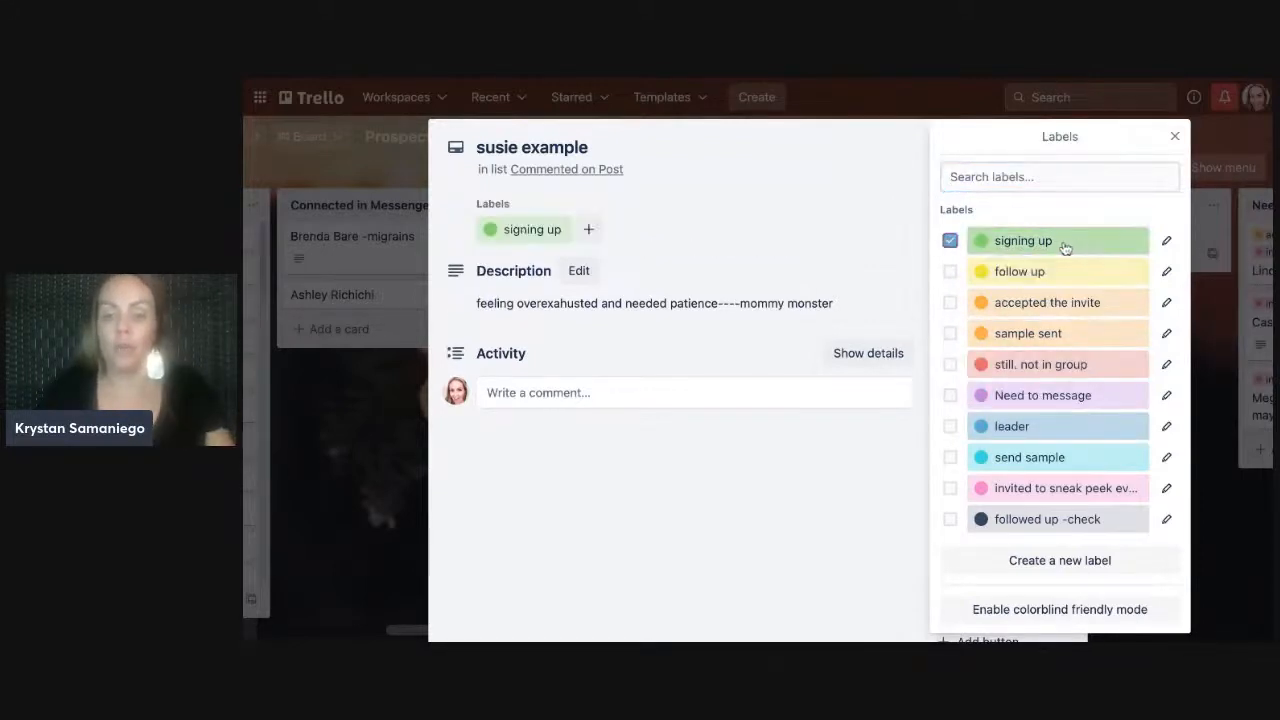
left_click(1060, 241)
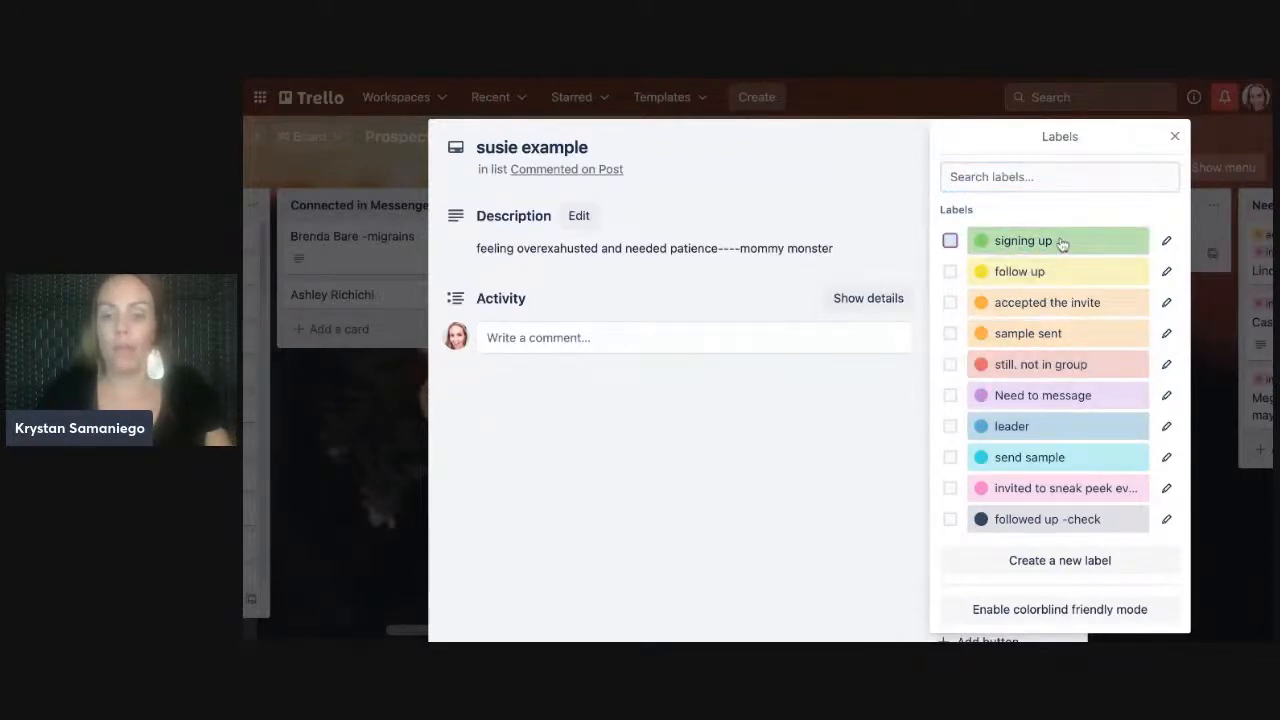
left_click(1166, 241)
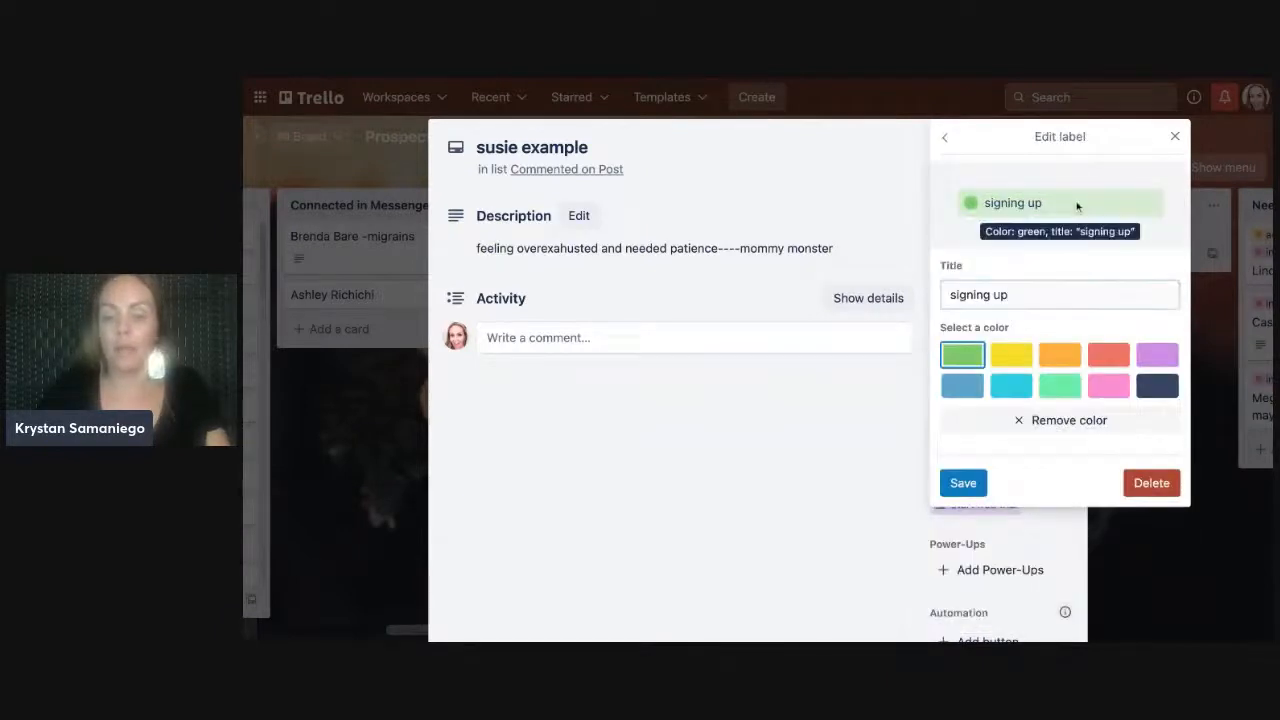
left_click(1016, 295)
key("BackSpace")
key("BackSpace")
key("BackSpace")
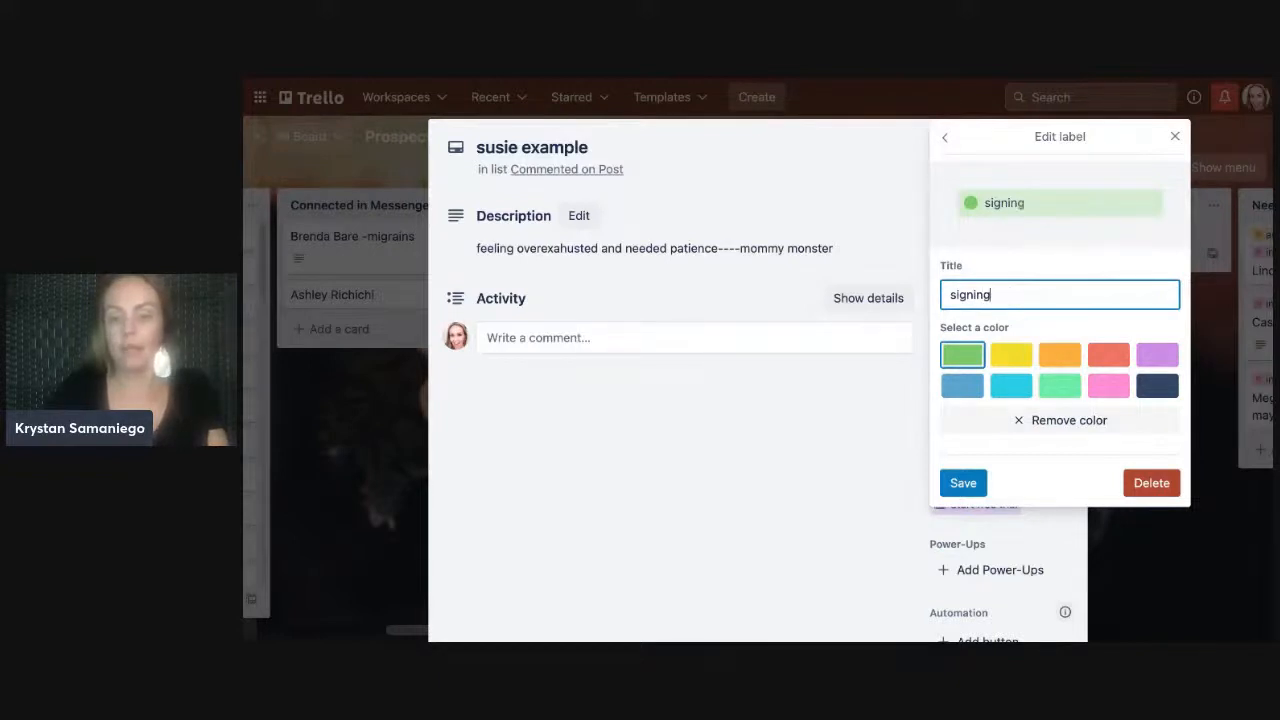
type("uup")
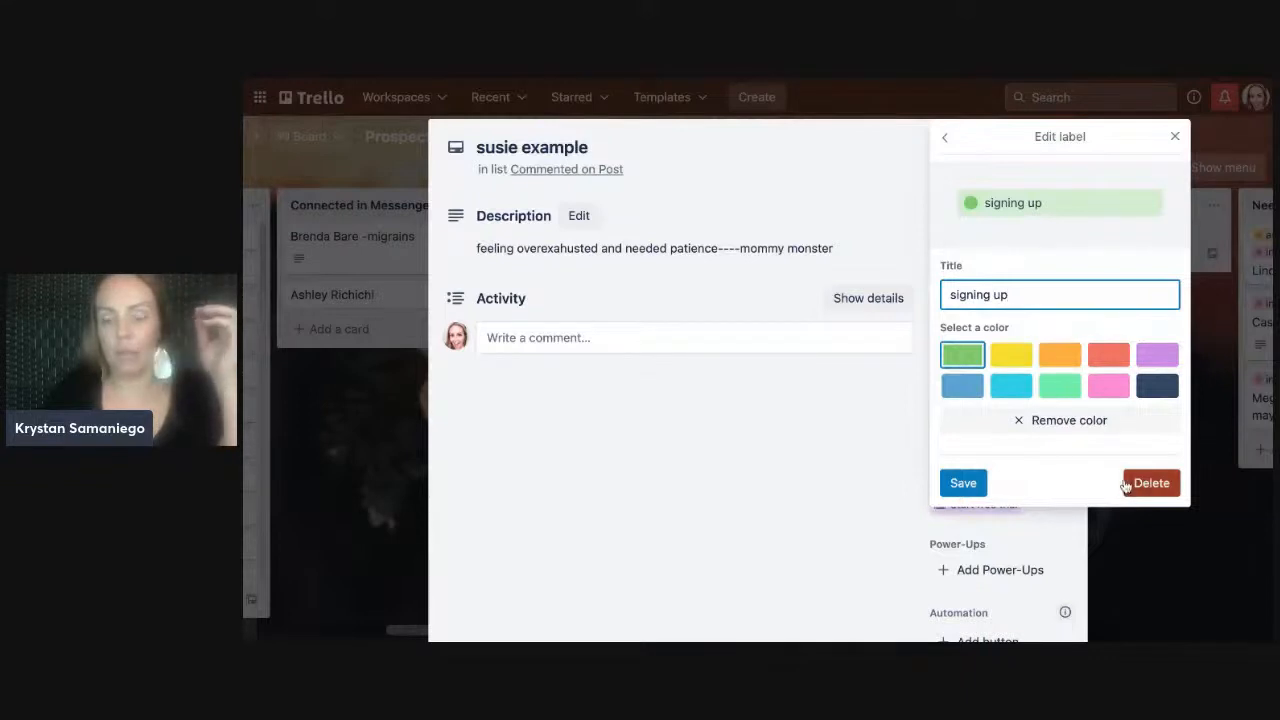
left_click(963, 483)
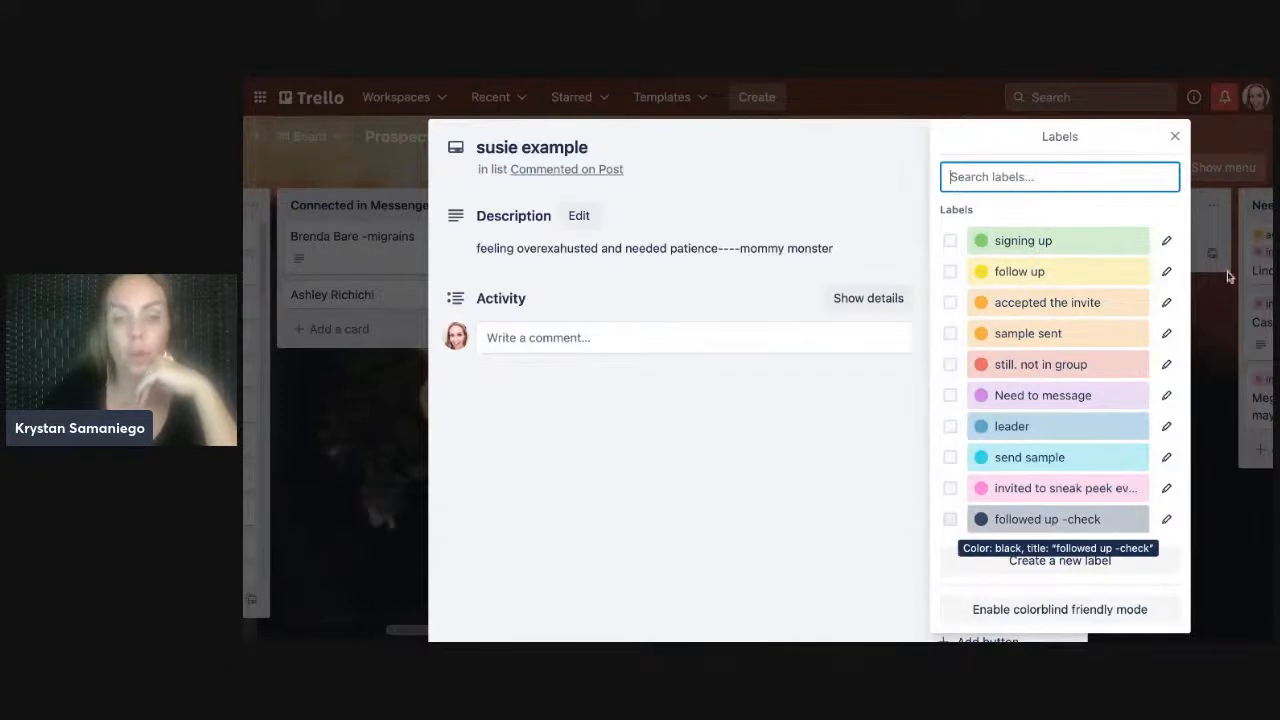
left_click(1176, 139)
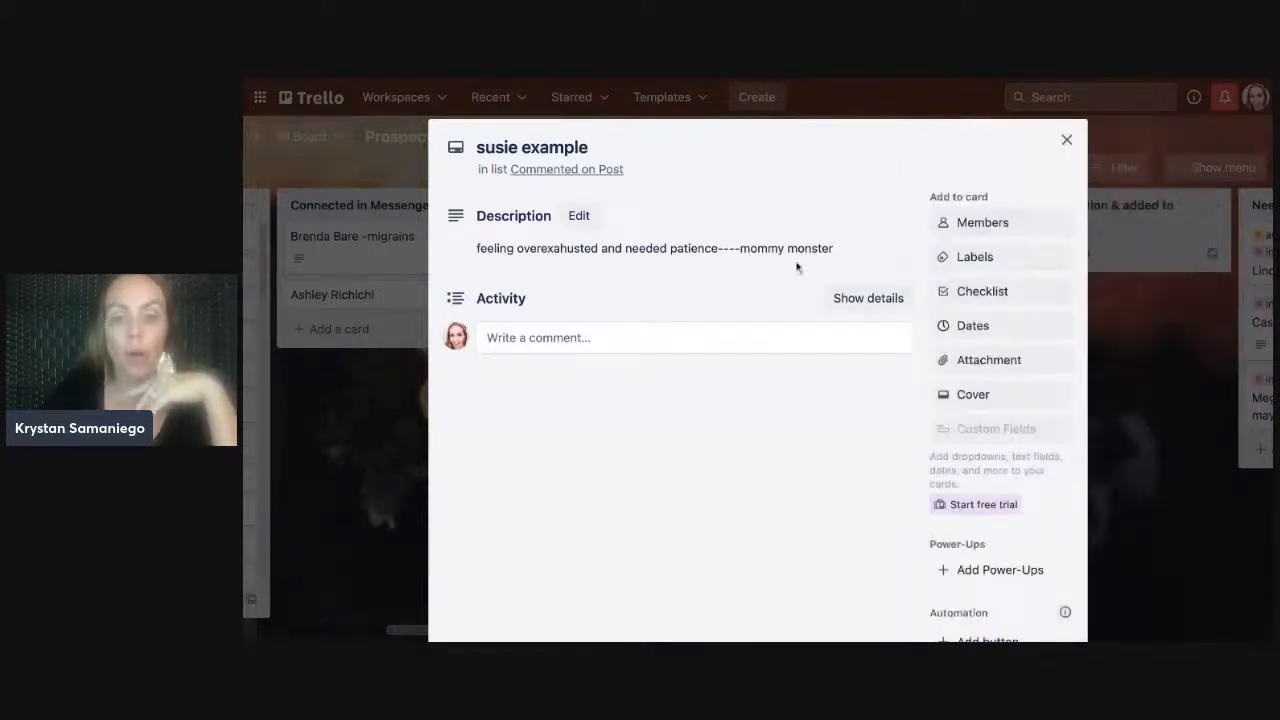
- Set the card's due date to Sep 12 at 4:42 PM and close the card
left_click(962, 326)
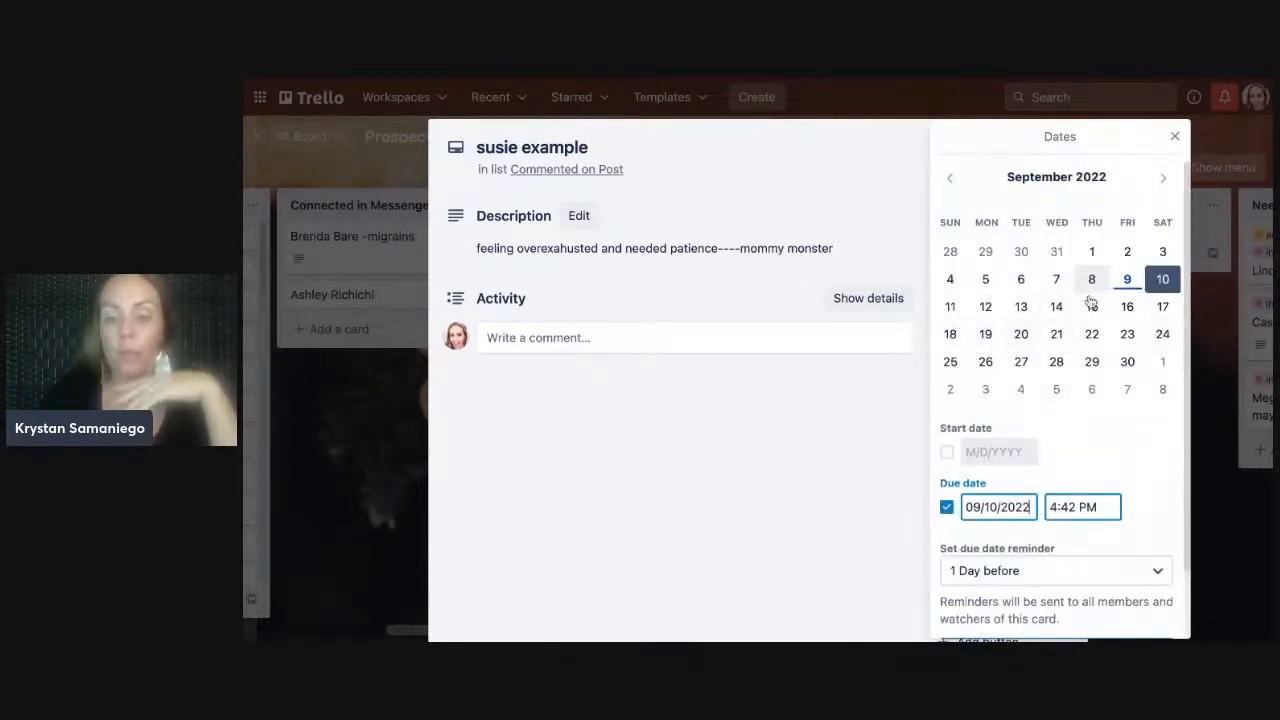
left_click(985, 307)
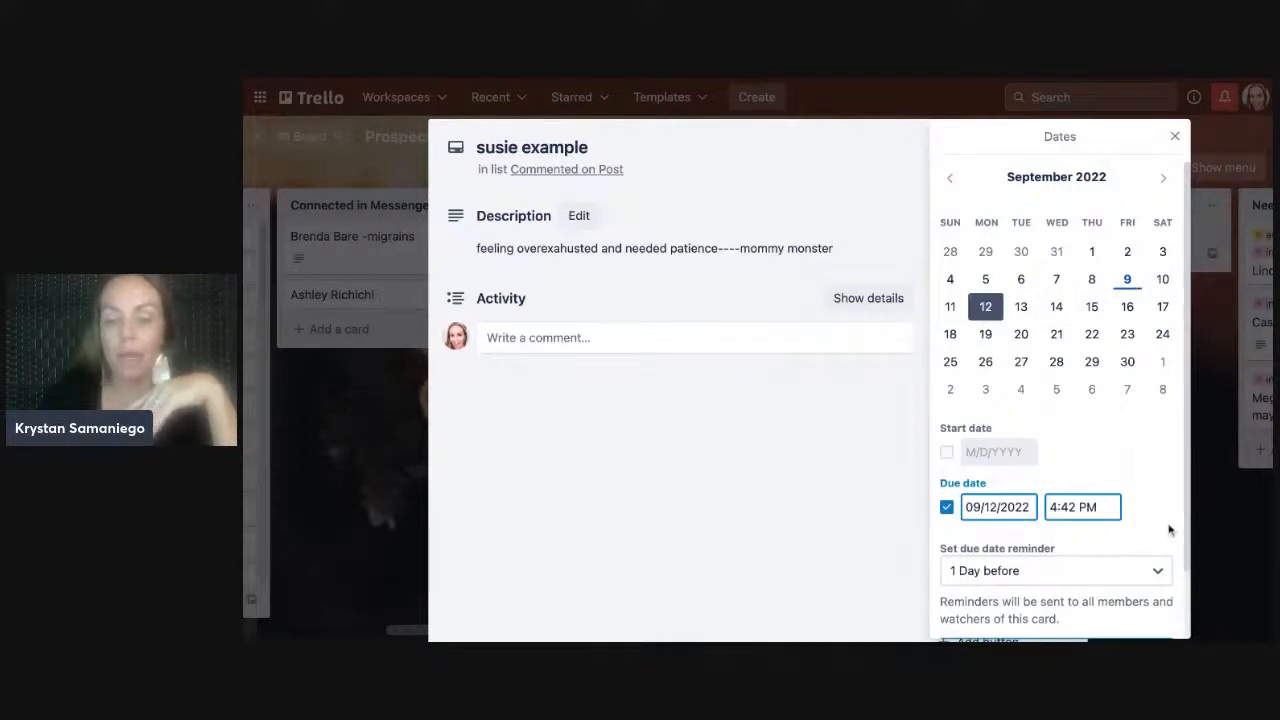
scroll(1188, 530, "down", 2)
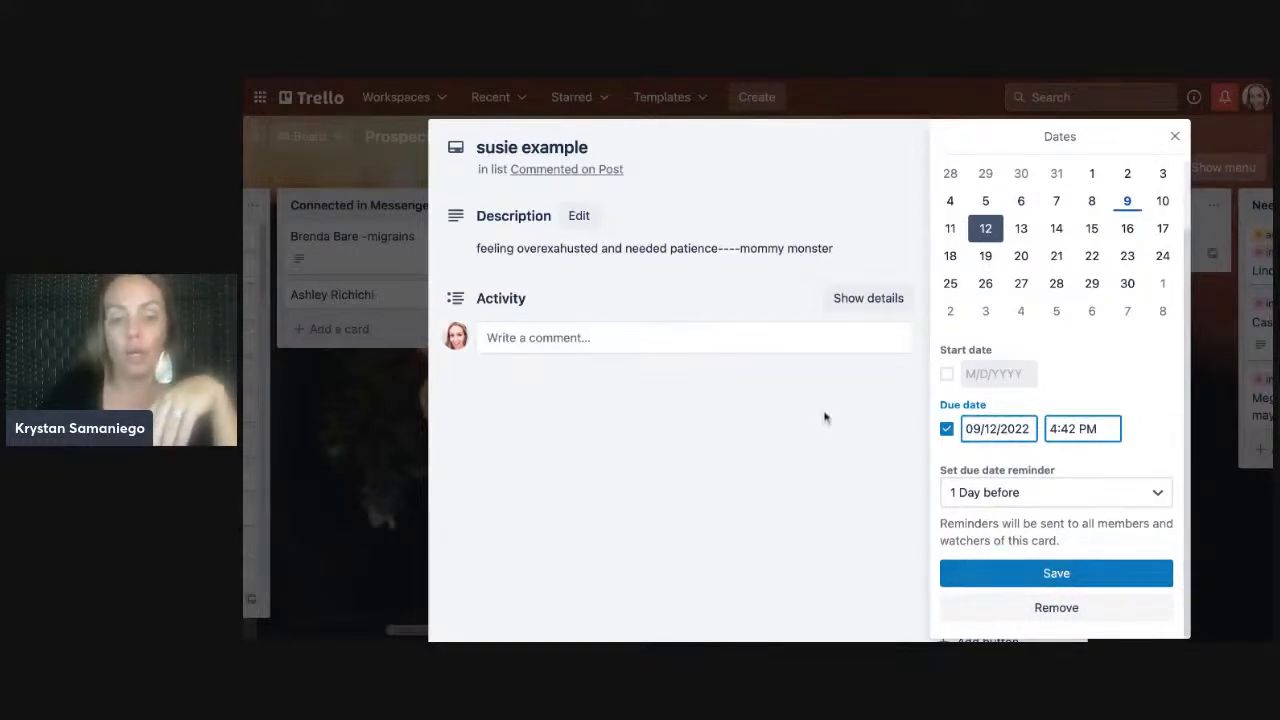
left_click(1023, 578)
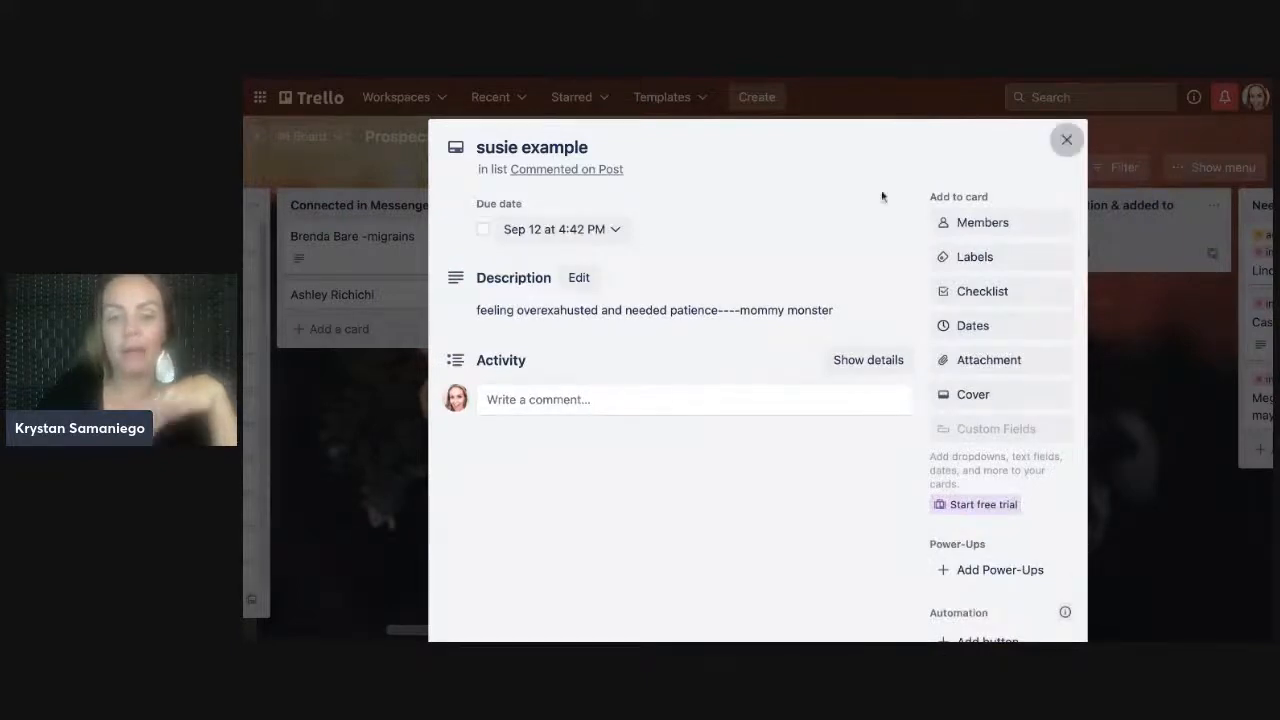
key("Escape")
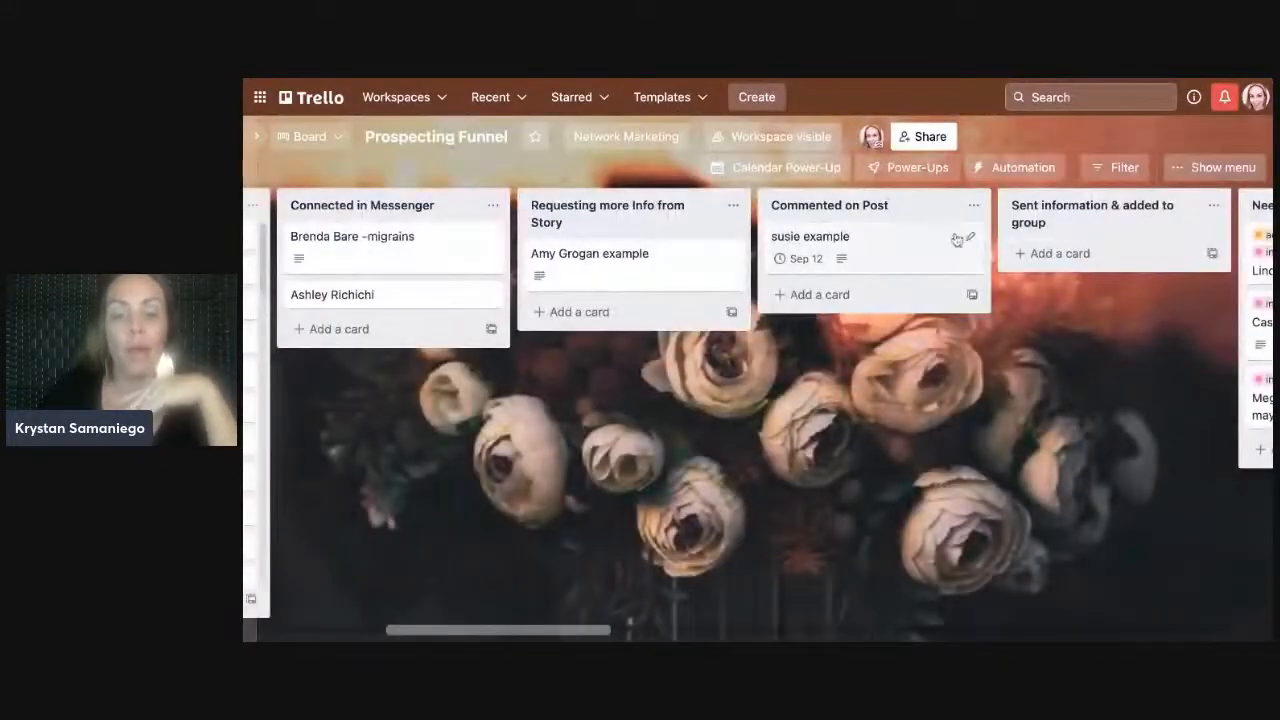
- Open the example card in Commented on Post to view its details and Sep 12 due date
left_click(970, 237)
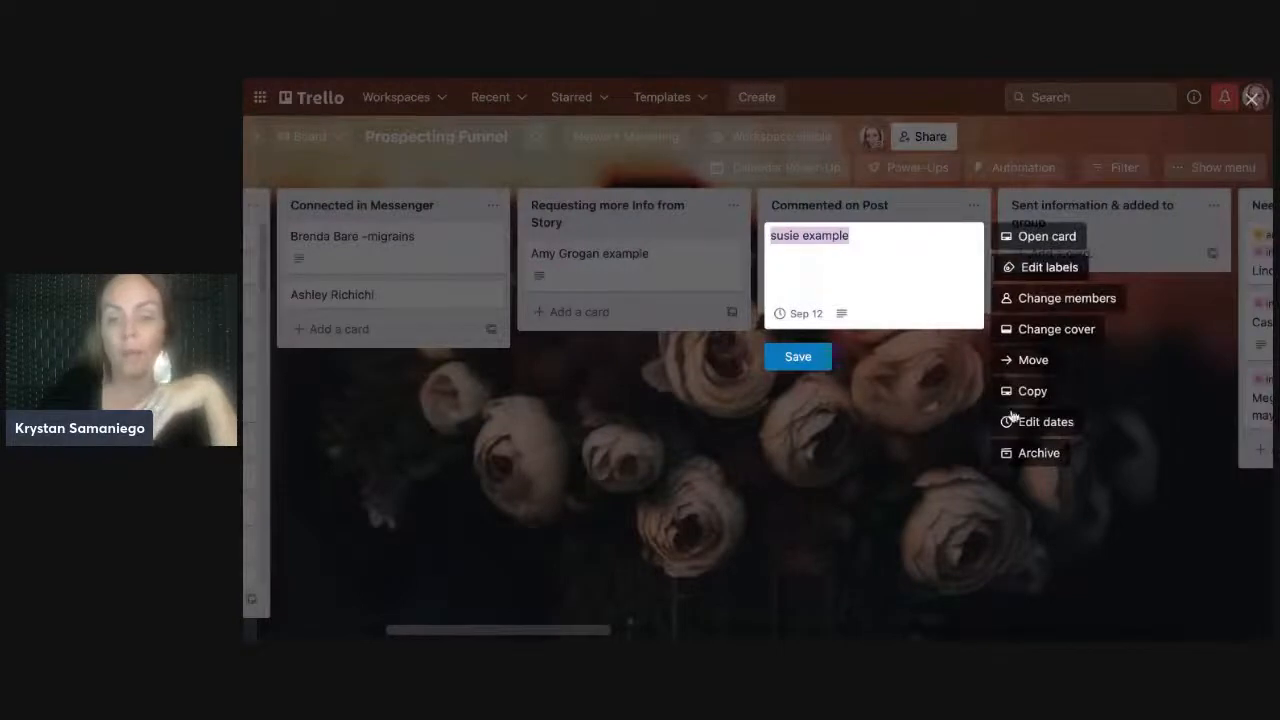
left_click(815, 358)
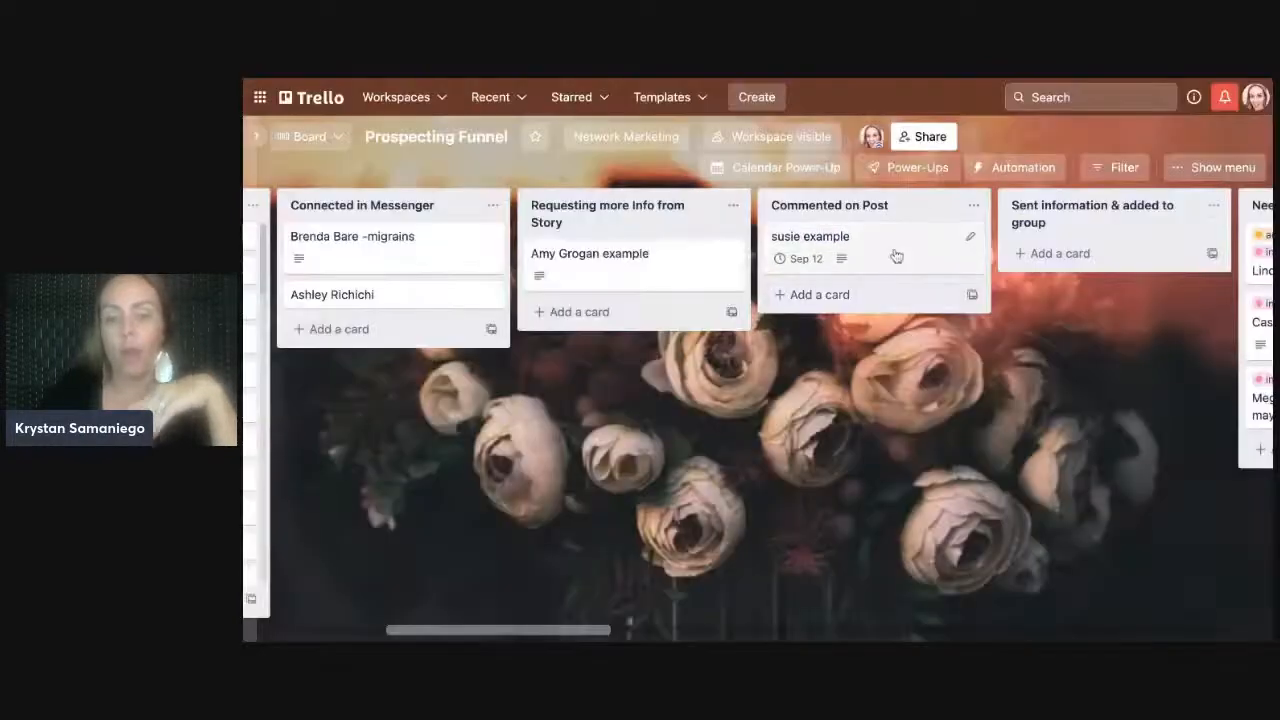
left_click(897, 256)
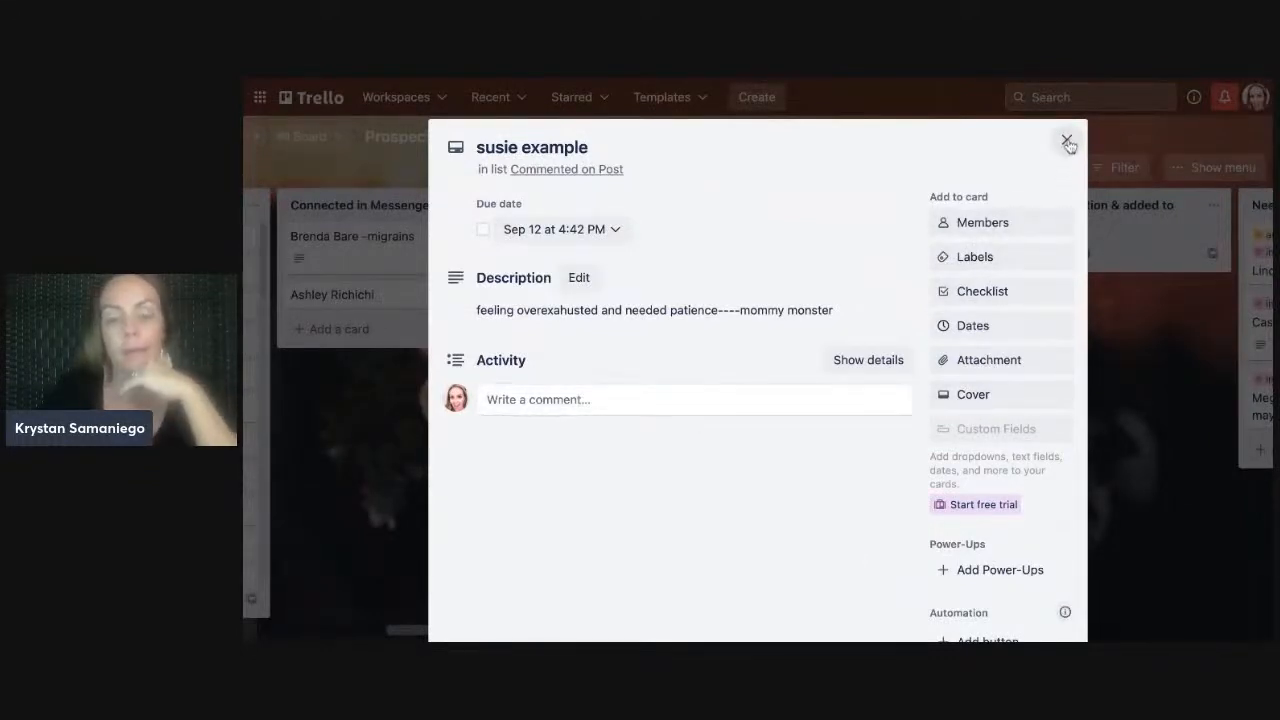
left_click(1067, 141)
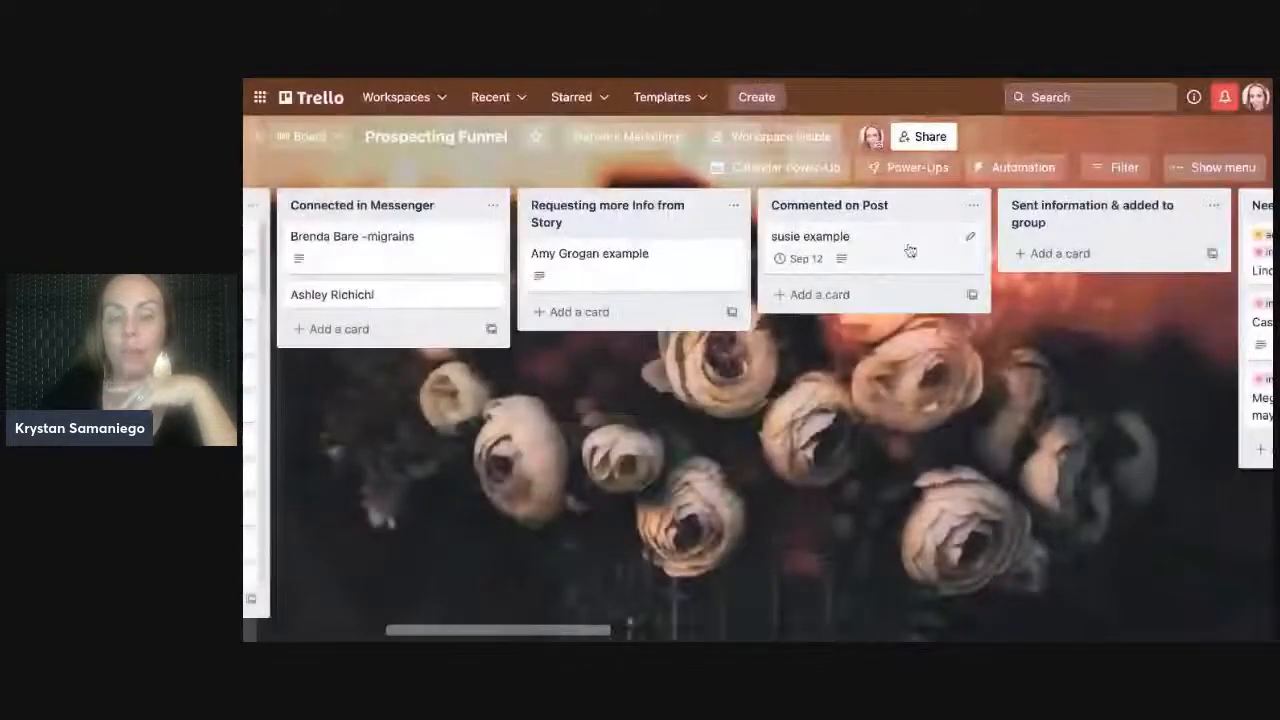
left_click(965, 238)
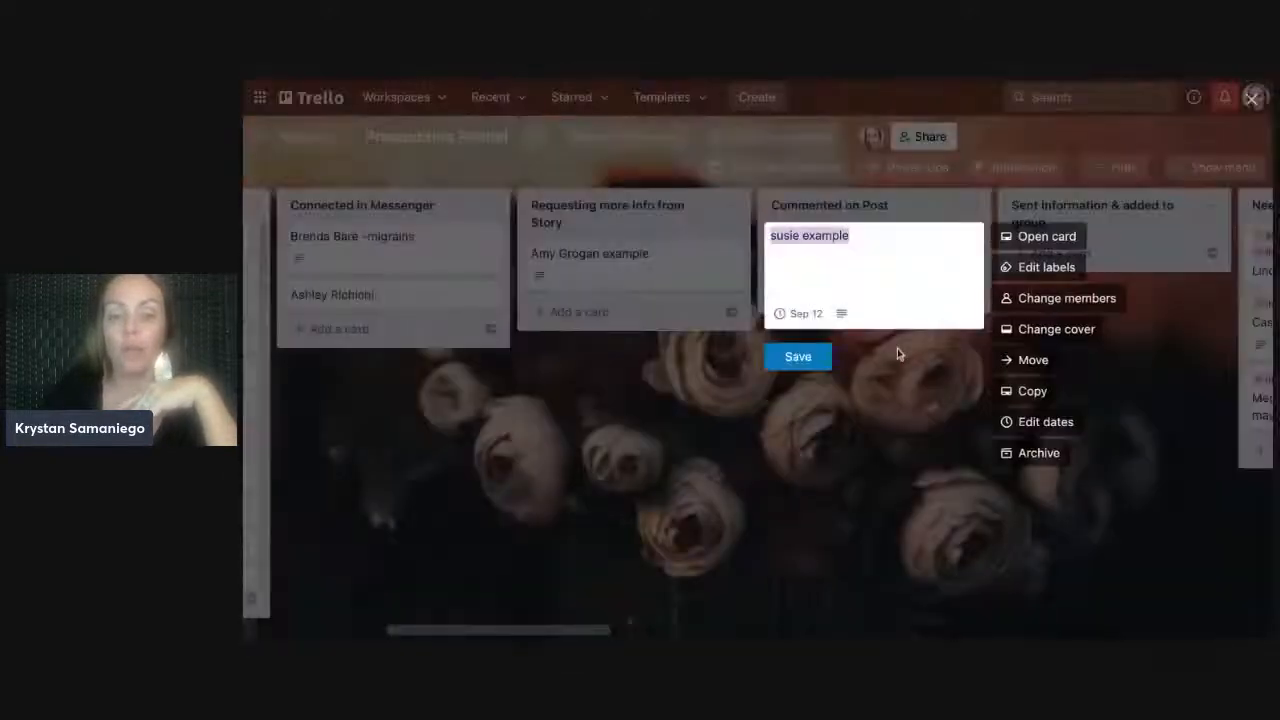
left_click(789, 366)
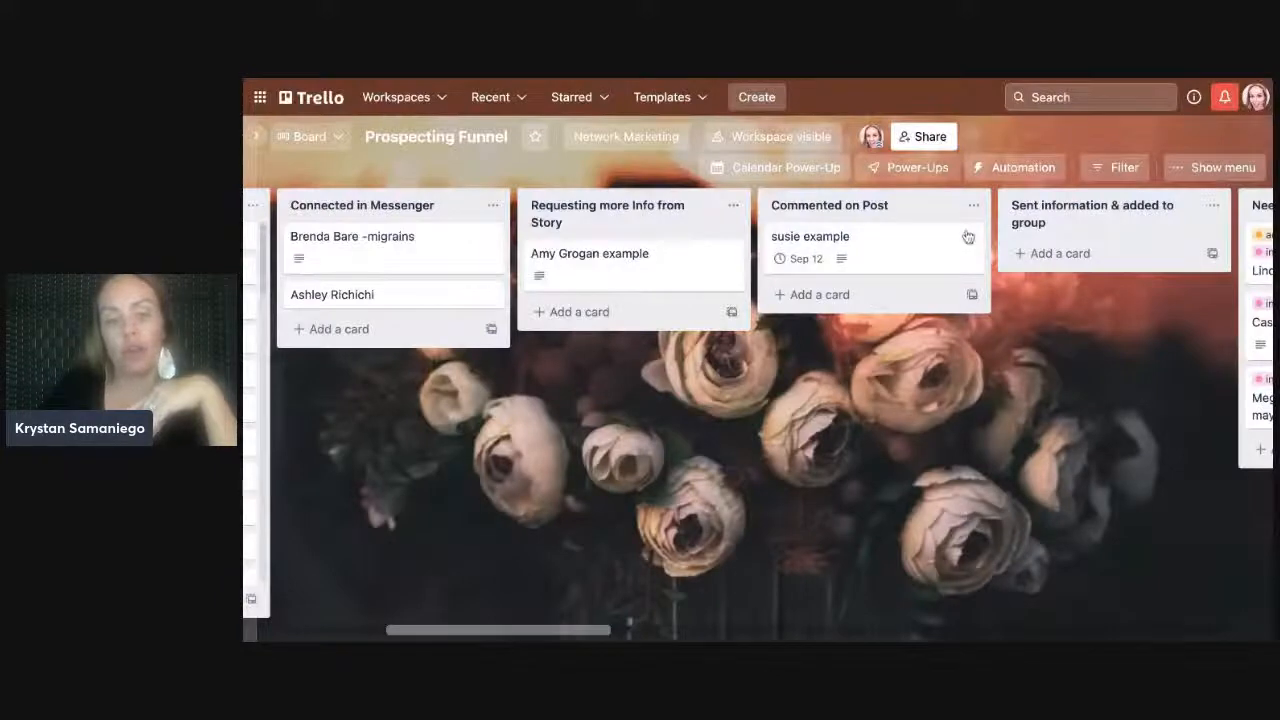
left_click(930, 246)
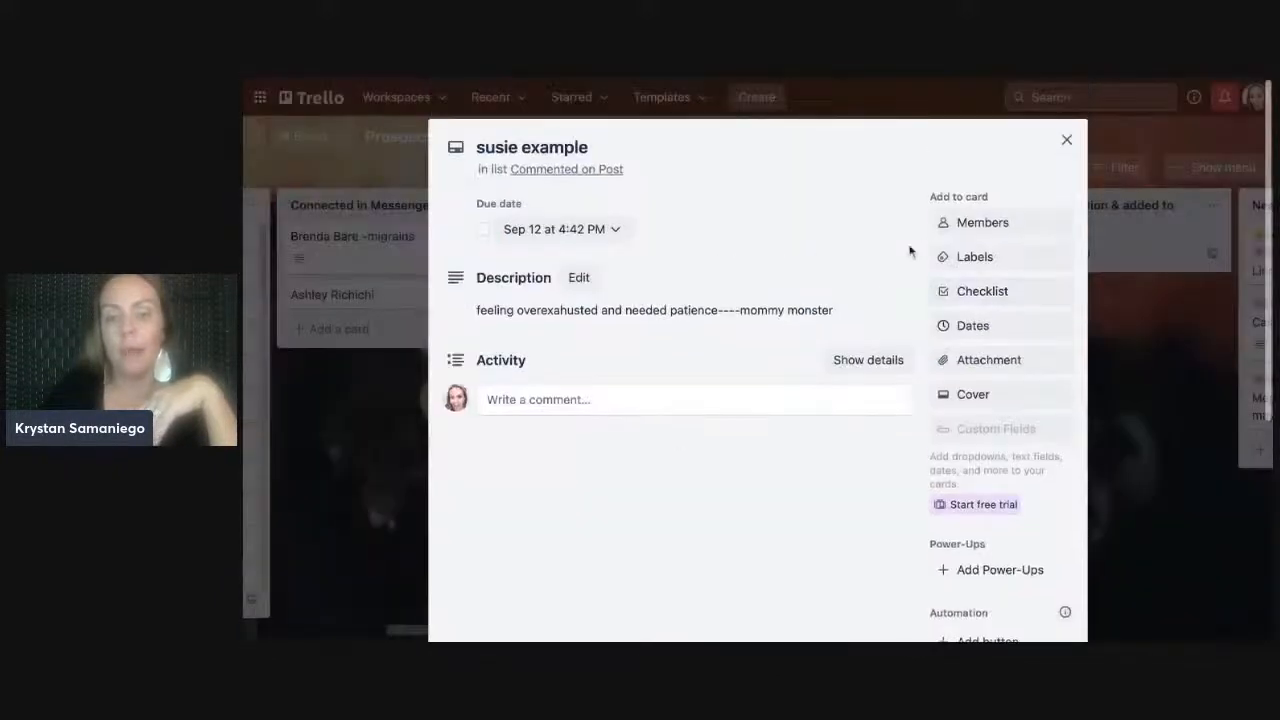
- Add a 'tasks' checklist with the item 'to do monday', then close the card
key("minus")
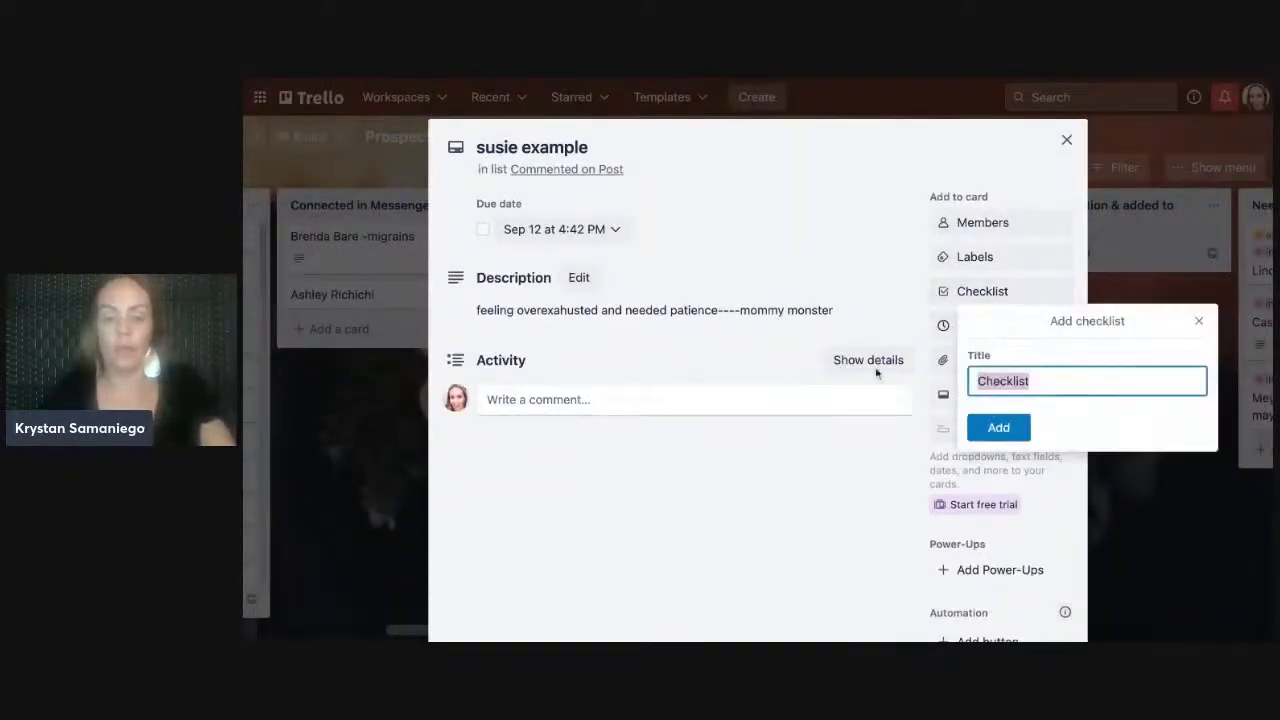
type("tasks")
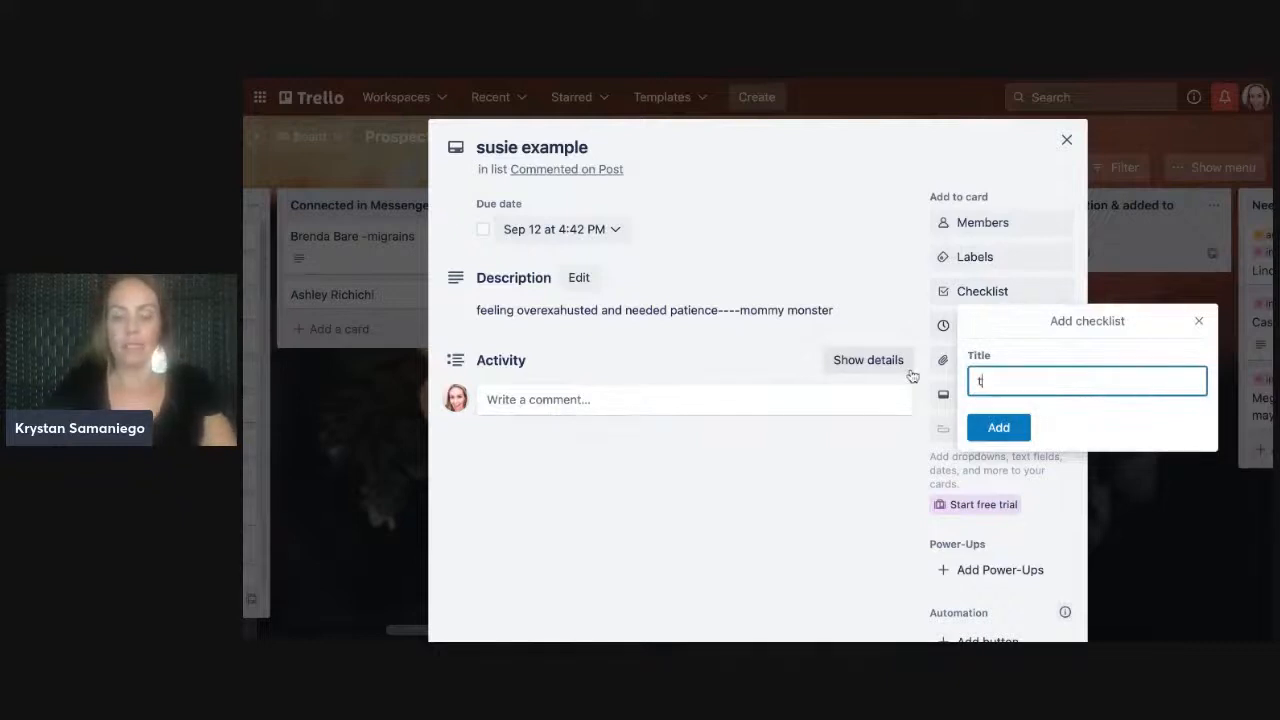
left_click(995, 425)
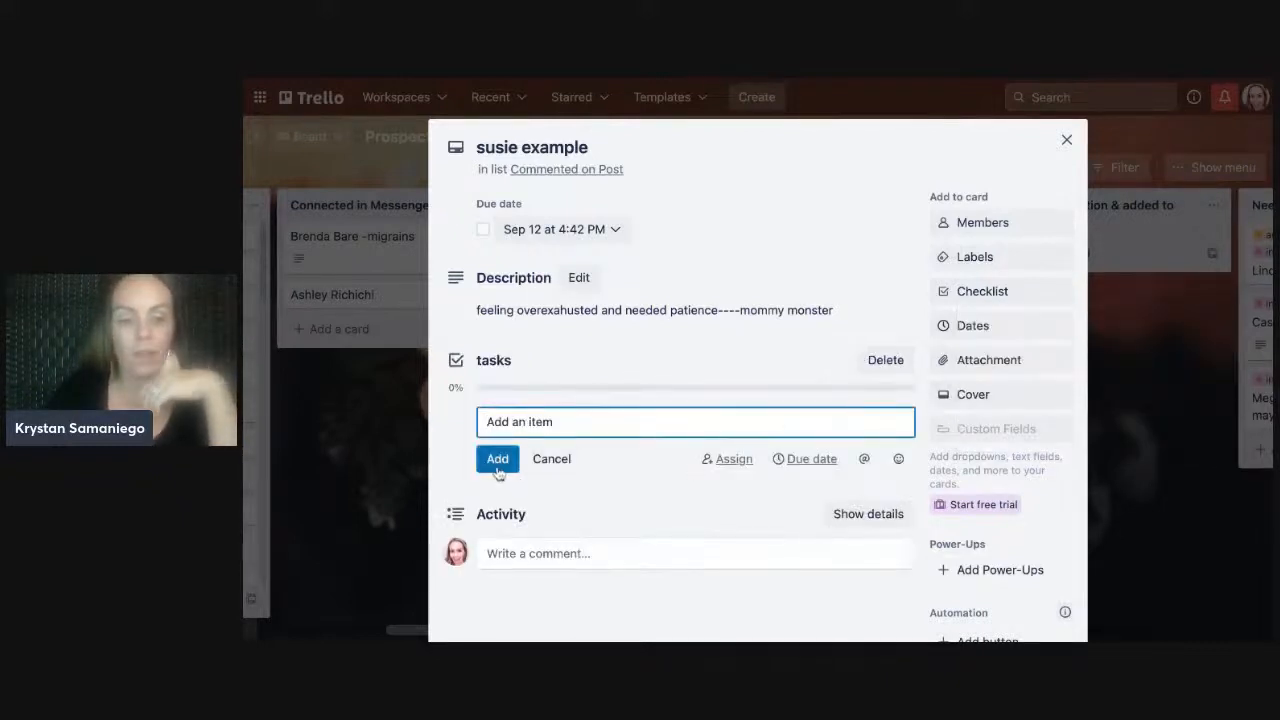
type("to do monday")
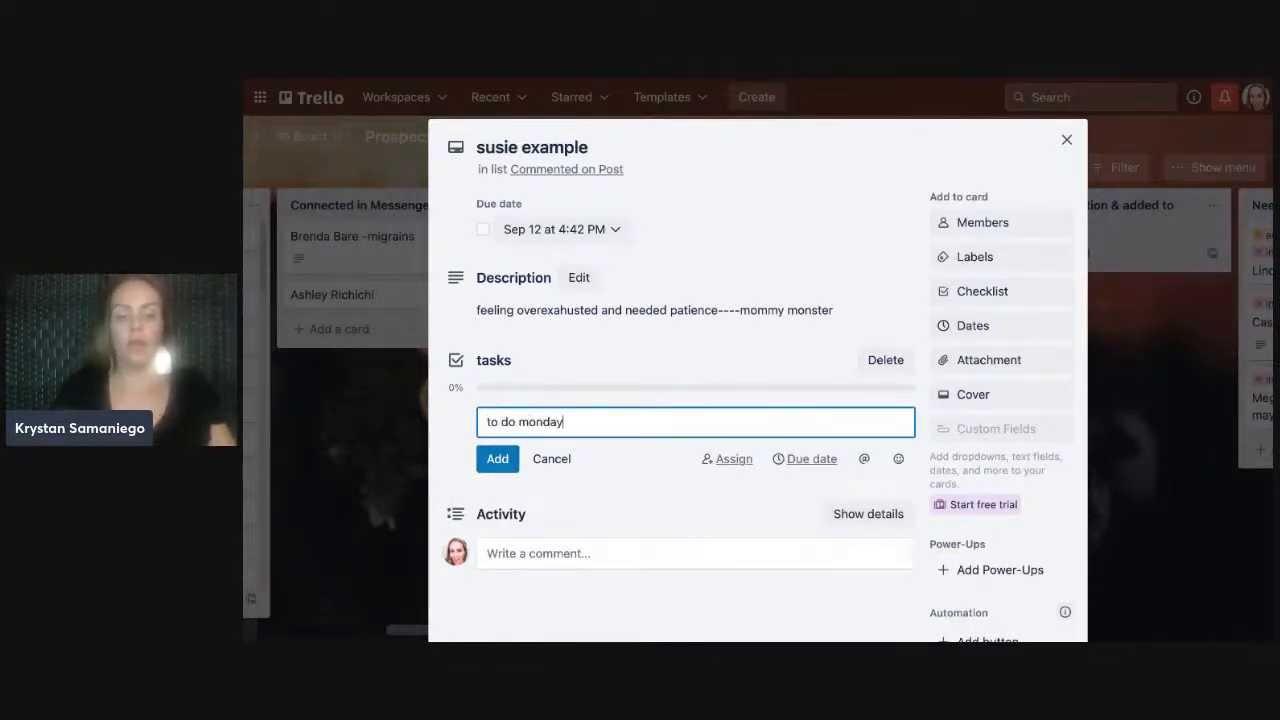
left_click(505, 460)
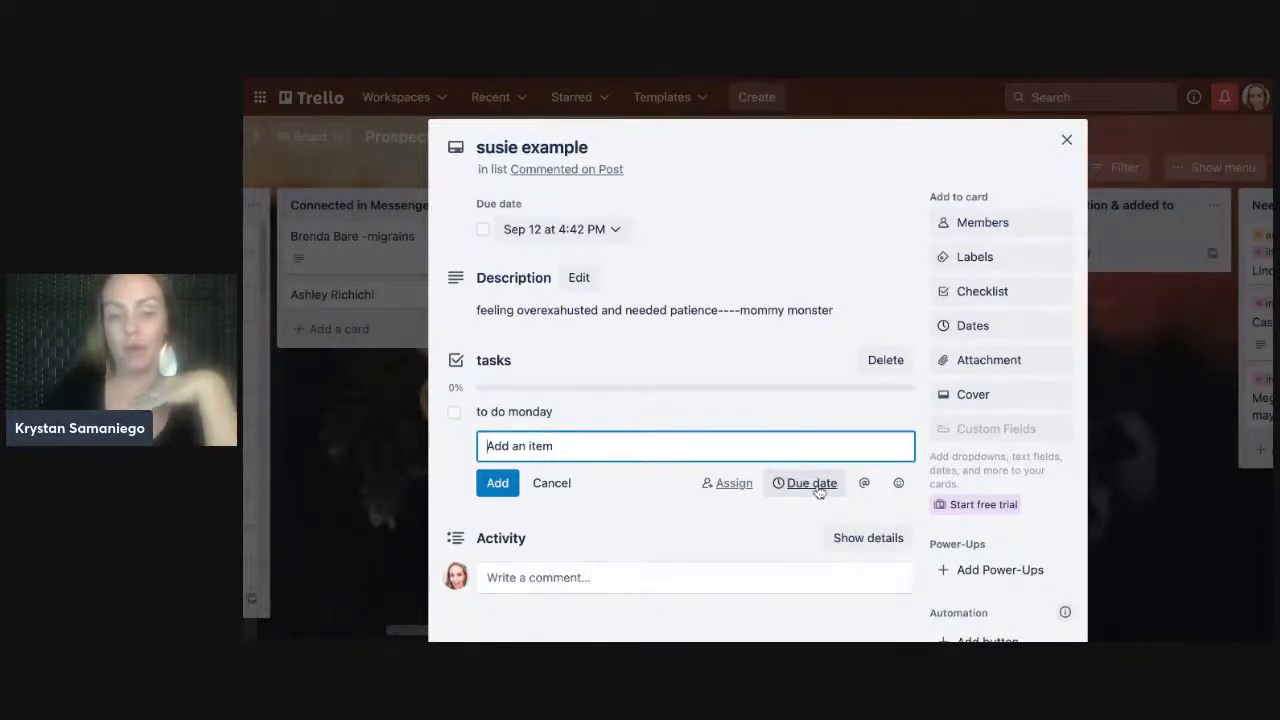
left_click(1066, 140)
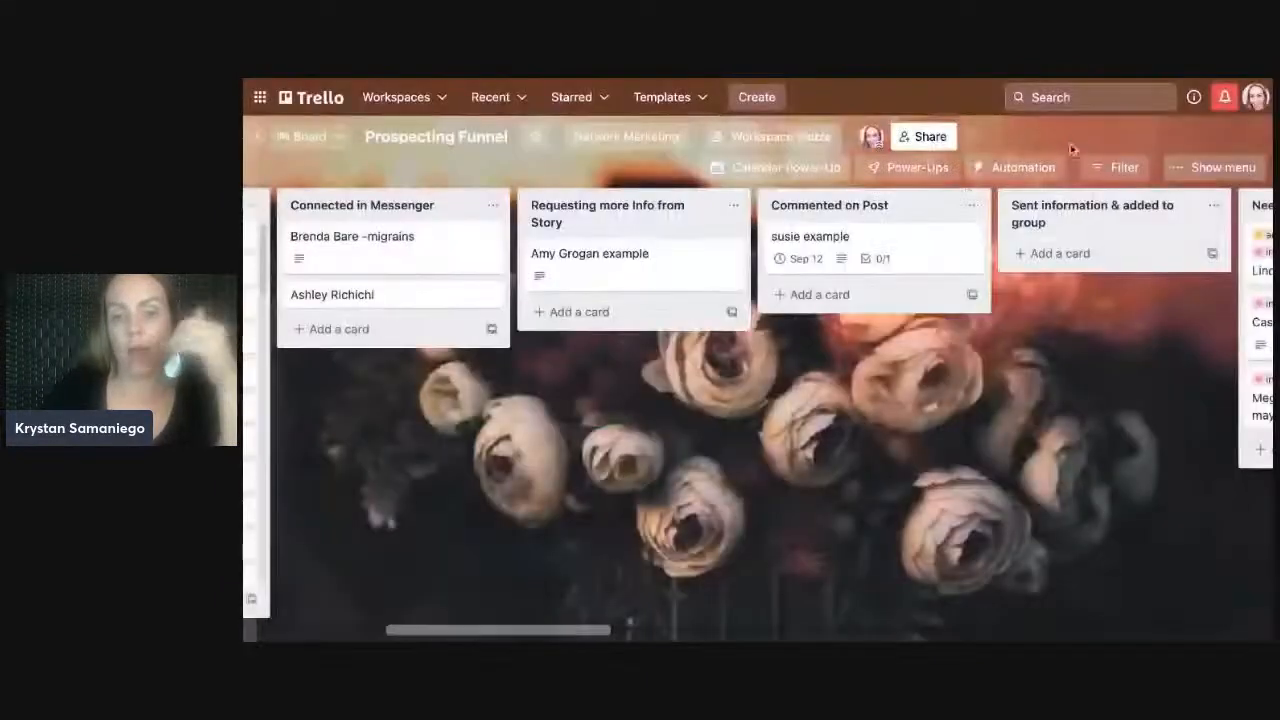
- Archive the example card, leaving Commented on Post empty
left_click(972, 237)
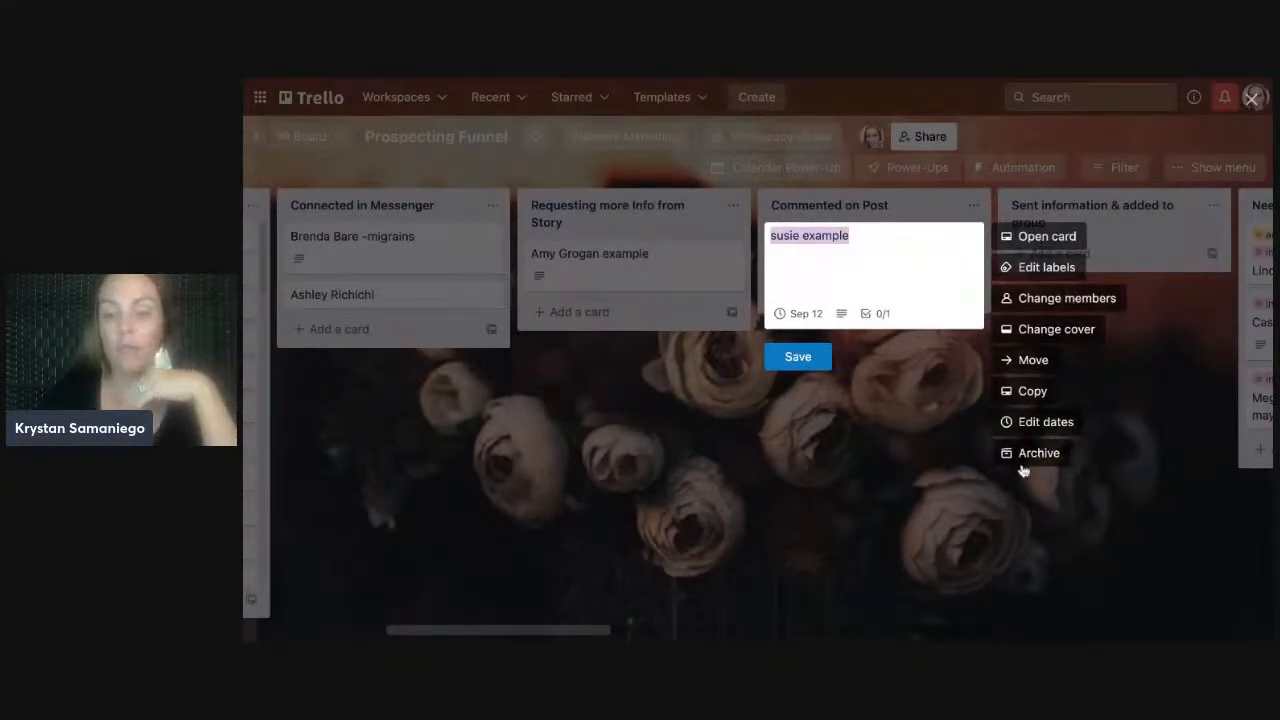
left_click(1042, 453)
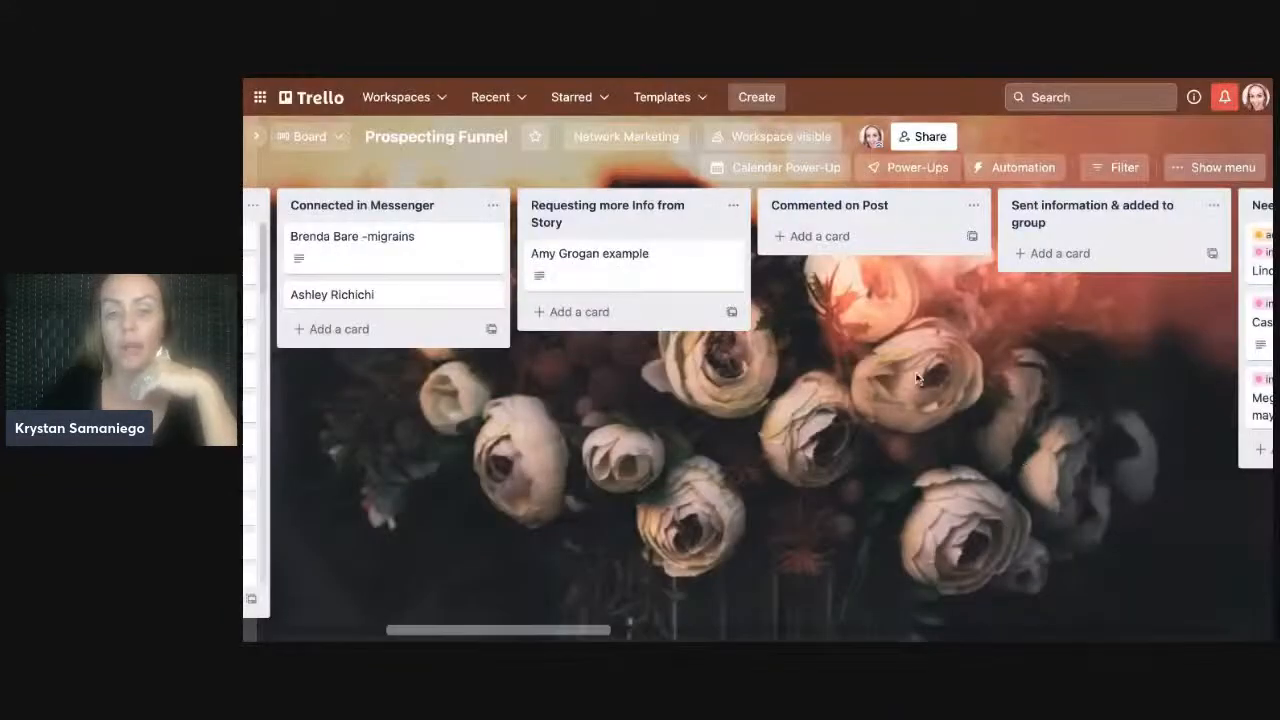
left_click_drag(592, 634, 596, 634)
- Collapse all card labels into plain colour strips without their titles
scroll(598, 636, "left", 5)
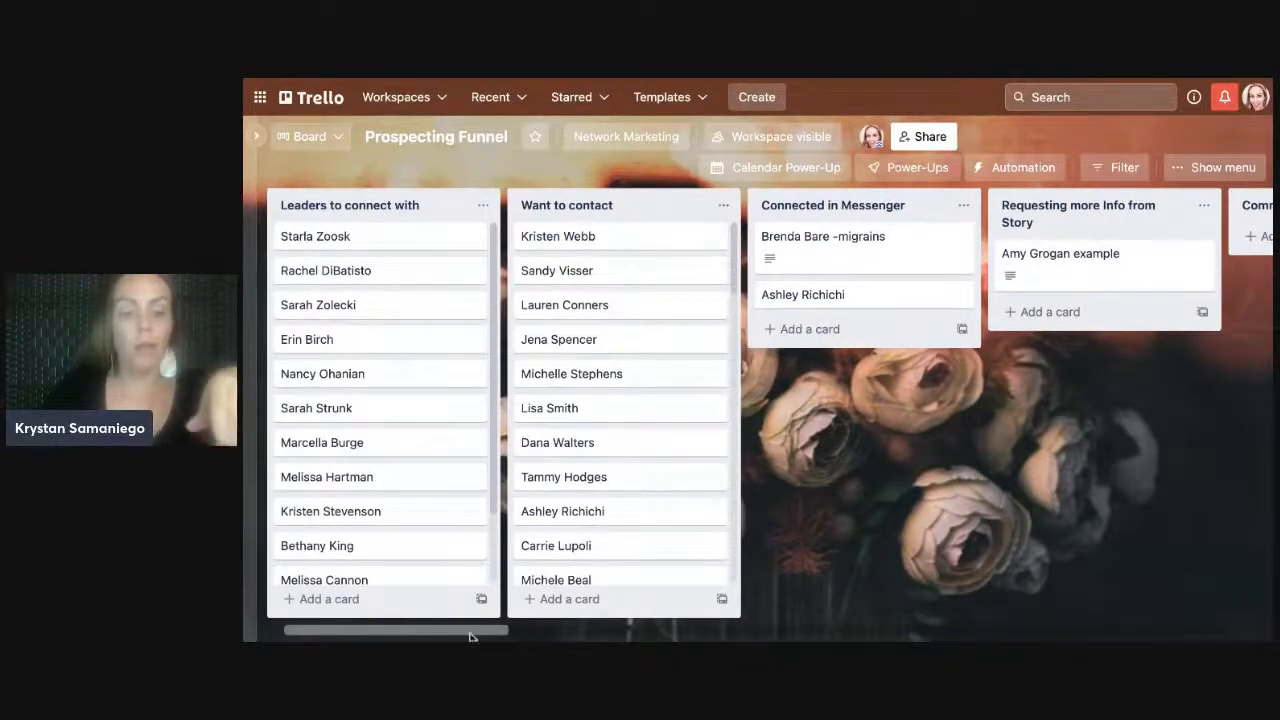
scroll(470, 634, "right", 3)
scroll(470, 634, "left", 1)
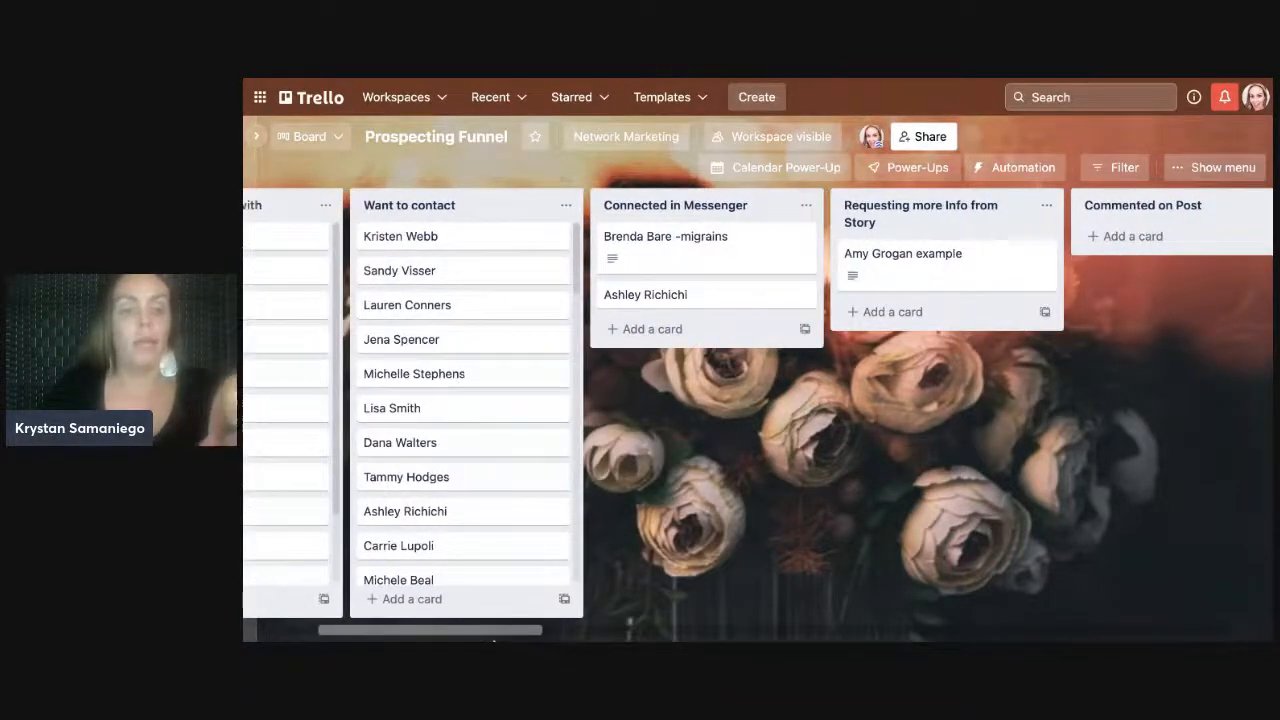
scroll(493, 643, "right", 4)
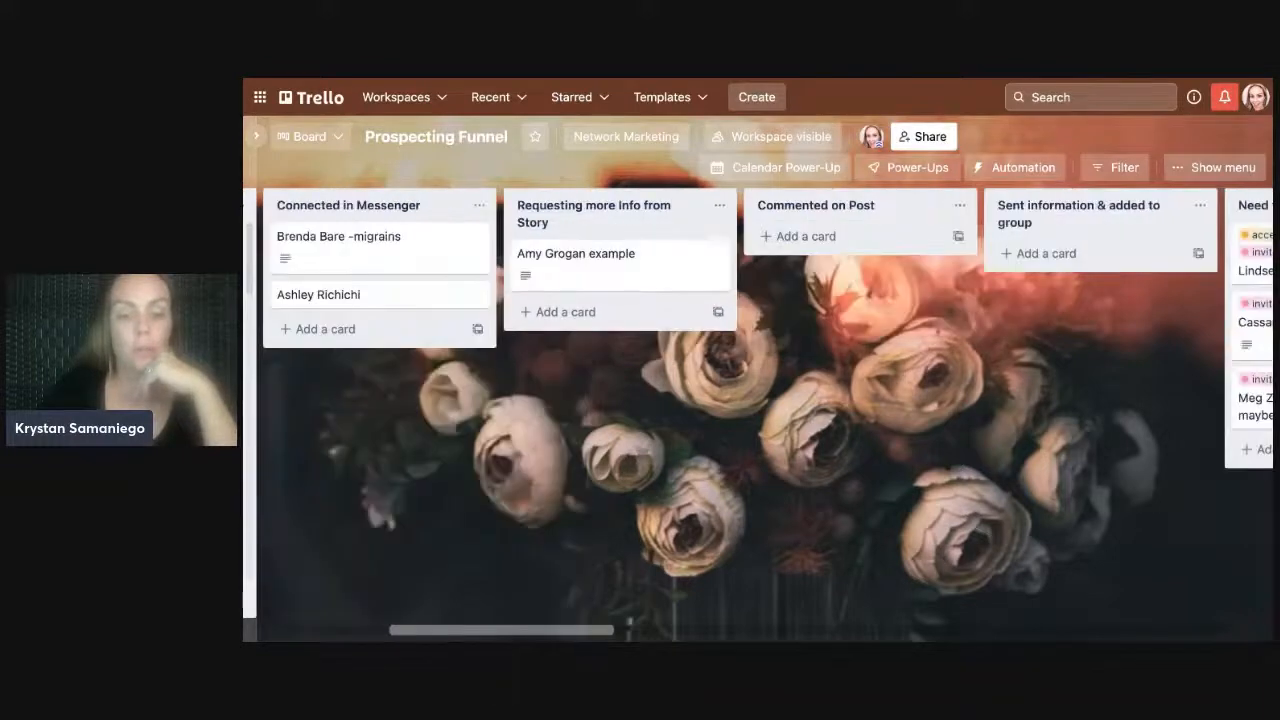
scroll(629, 625, "right", 3)
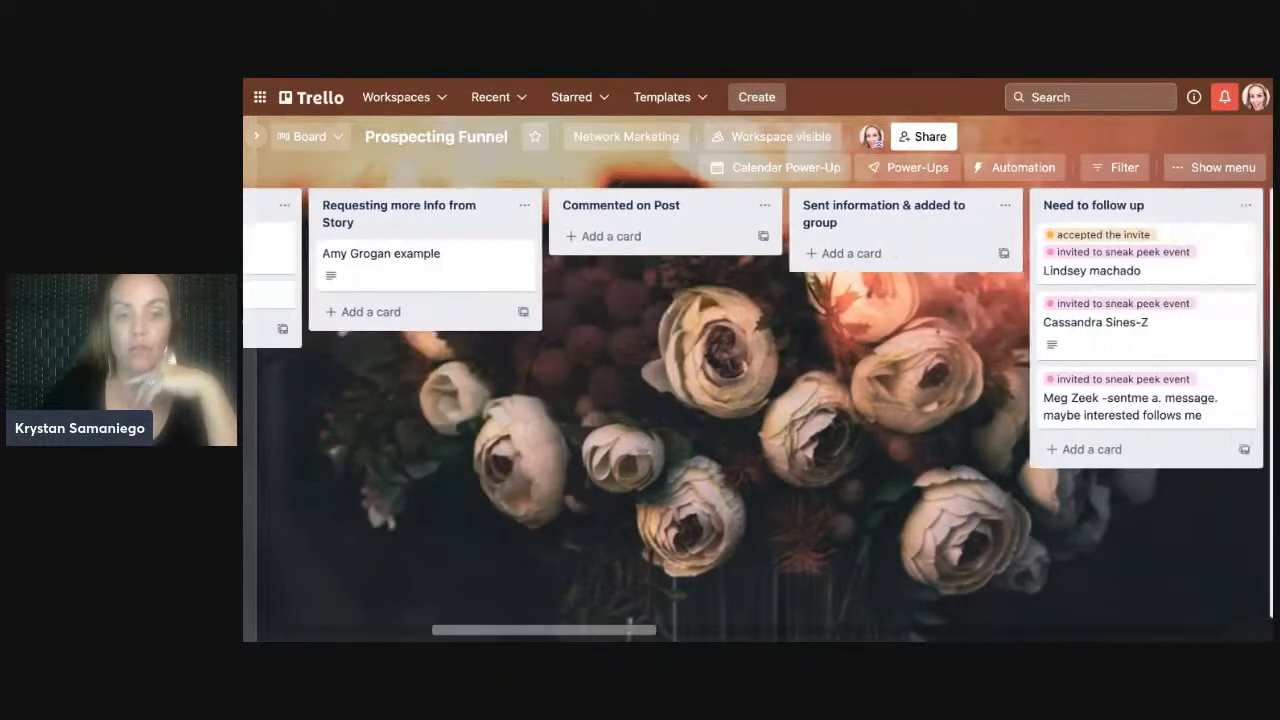
scroll(629, 625, "right", 1)
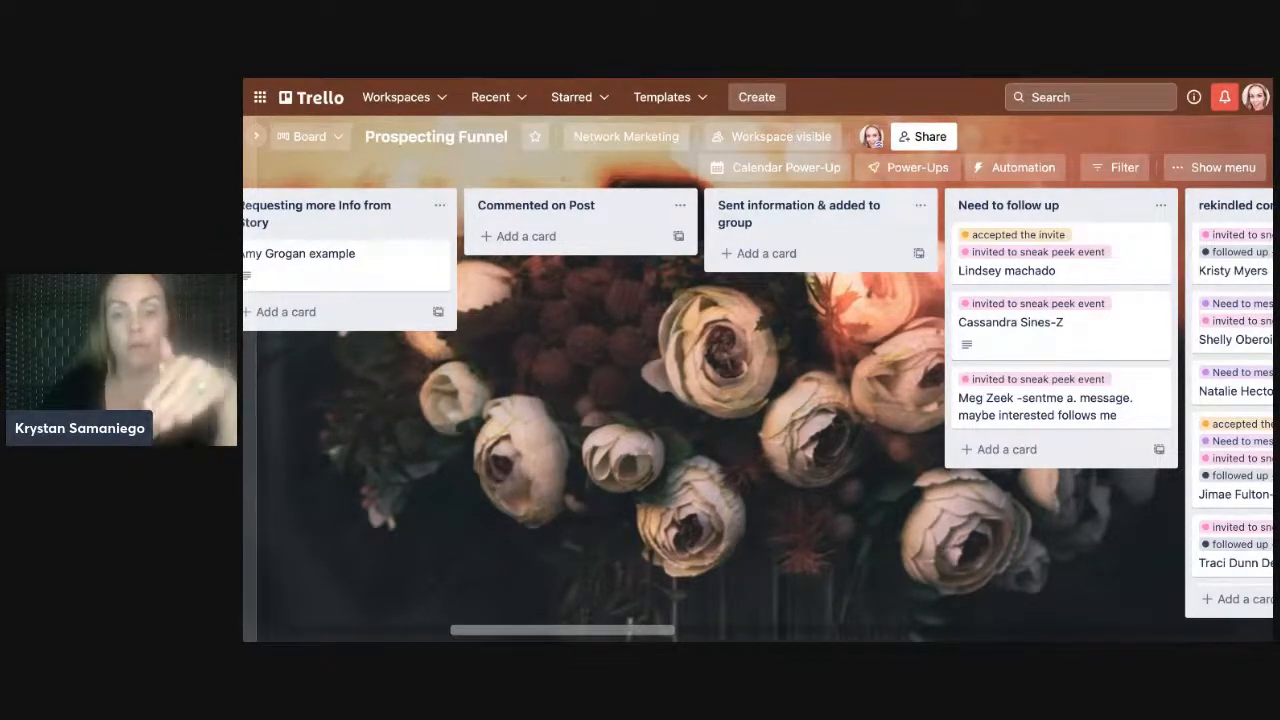
scroll(760, 400, "right", 2)
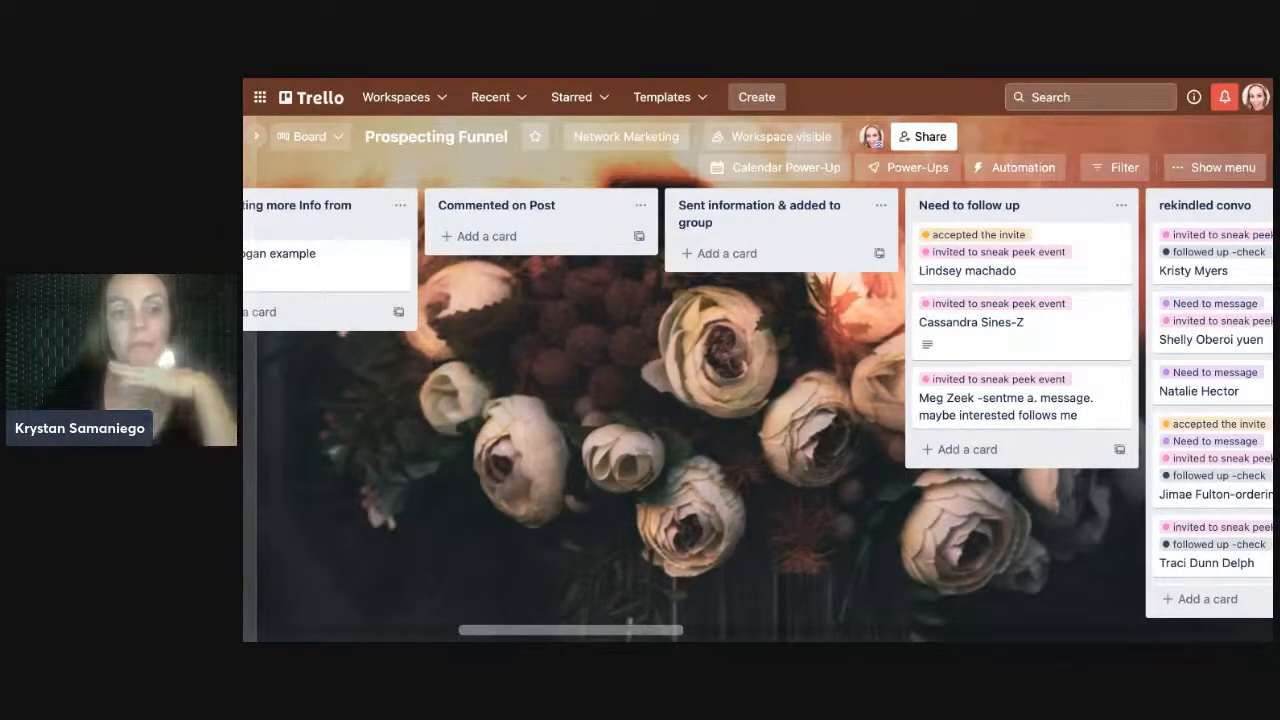
scroll(760, 400, "right", 4)
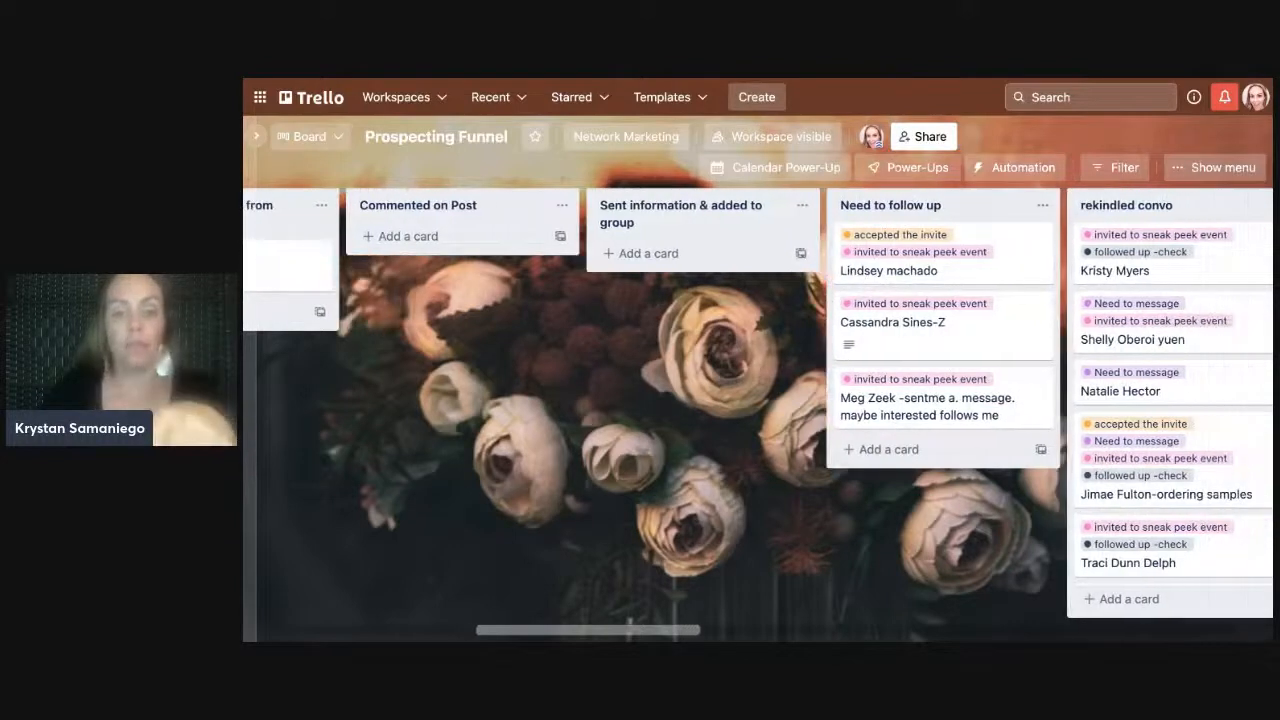
scroll(760, 400, "right", 3)
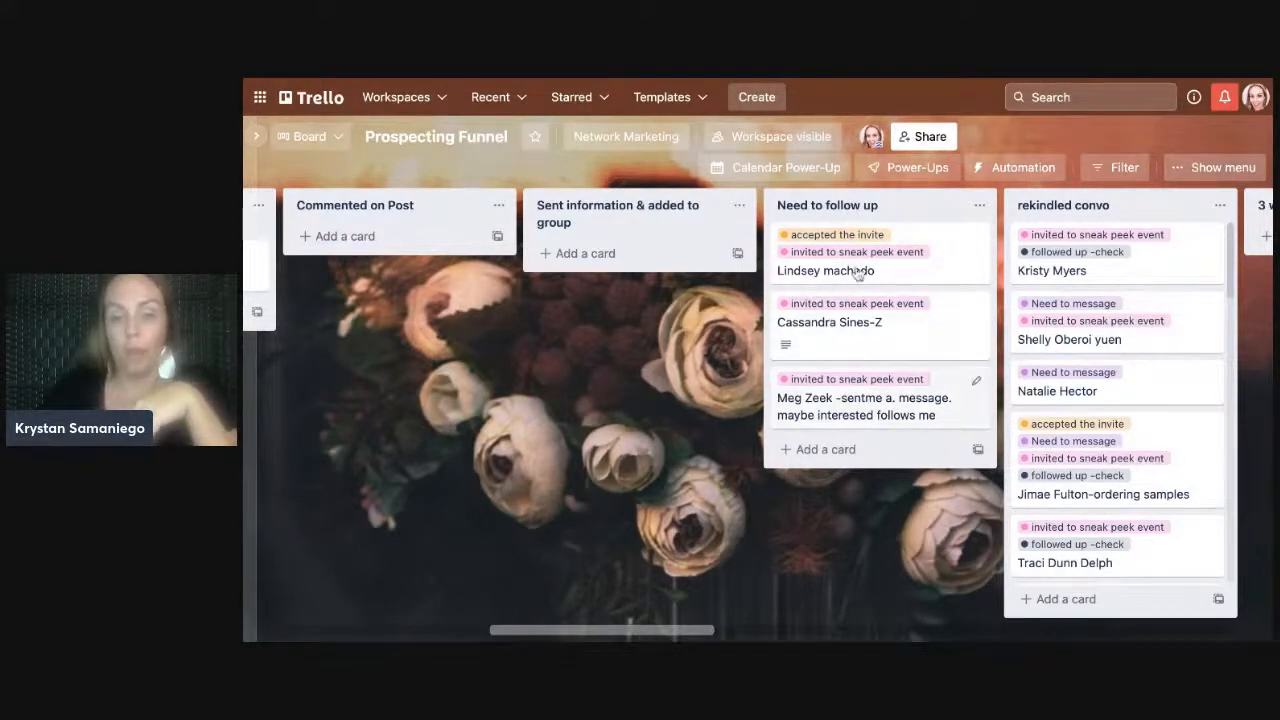
scroll(681, 634, "right", 3)
scroll(681, 634, "right", 2)
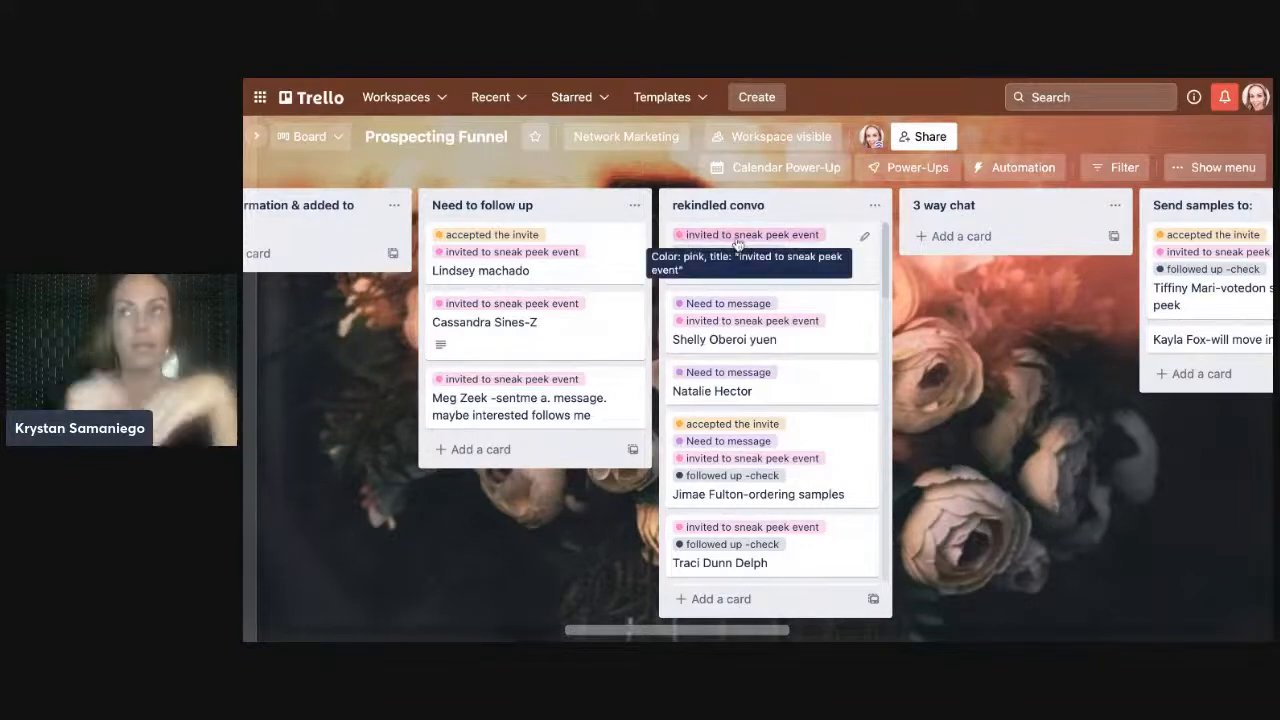
left_click(752, 478)
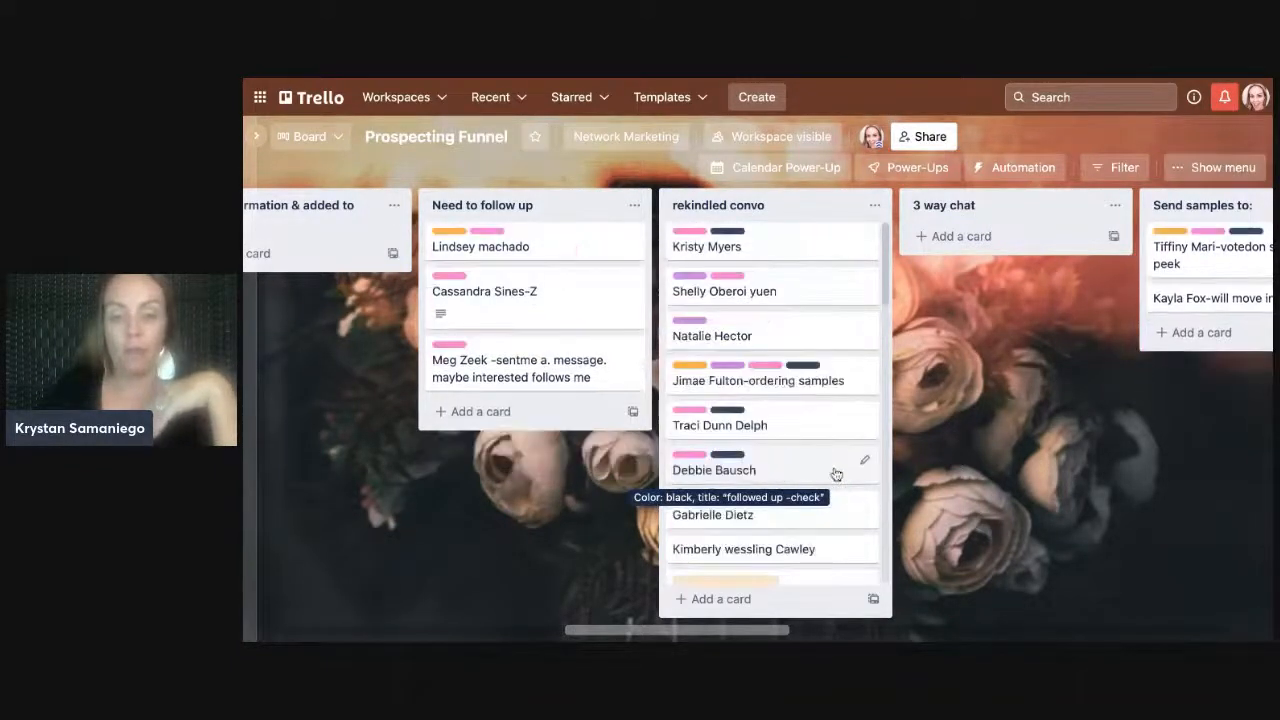
left_click(724, 470)
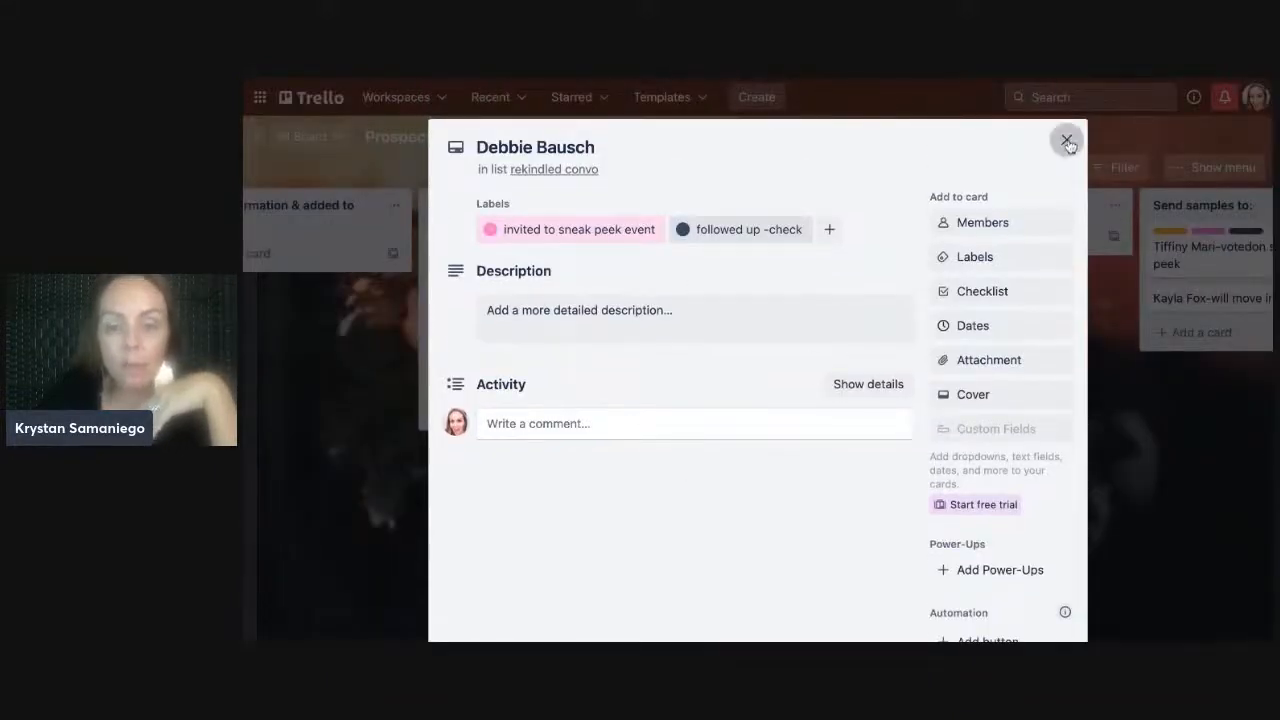
key("Escape")
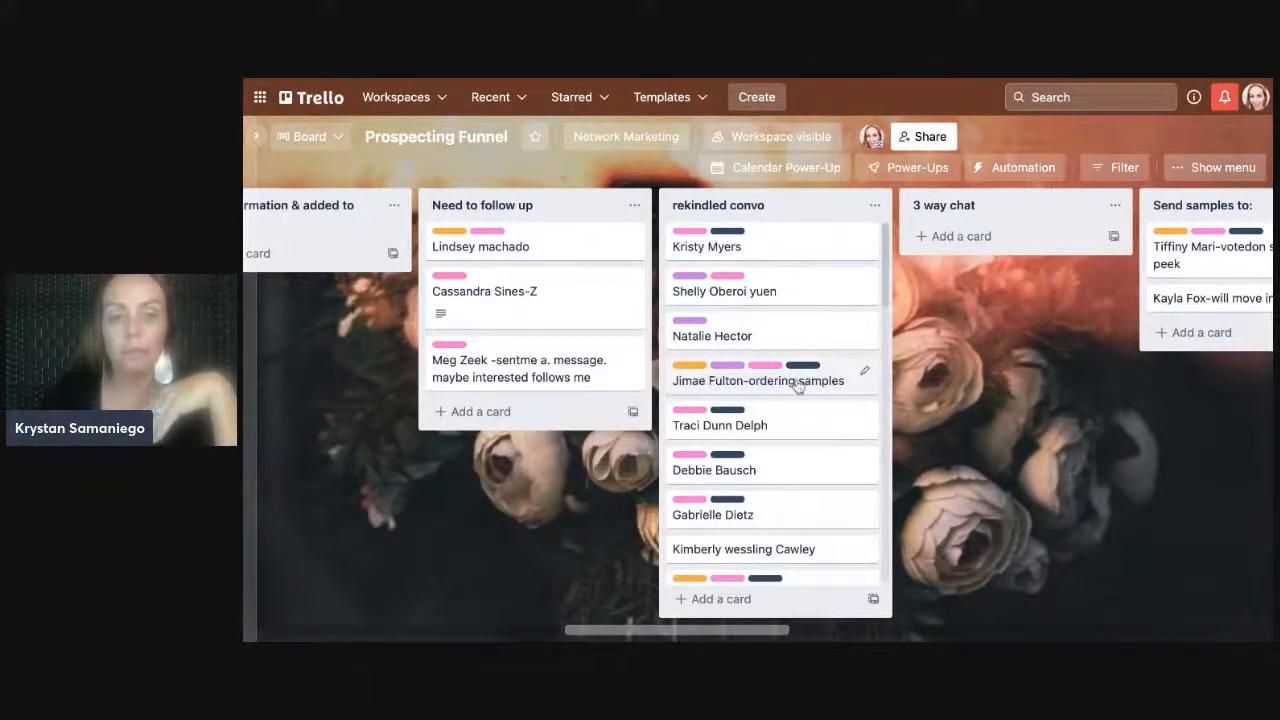
left_click(797, 387)
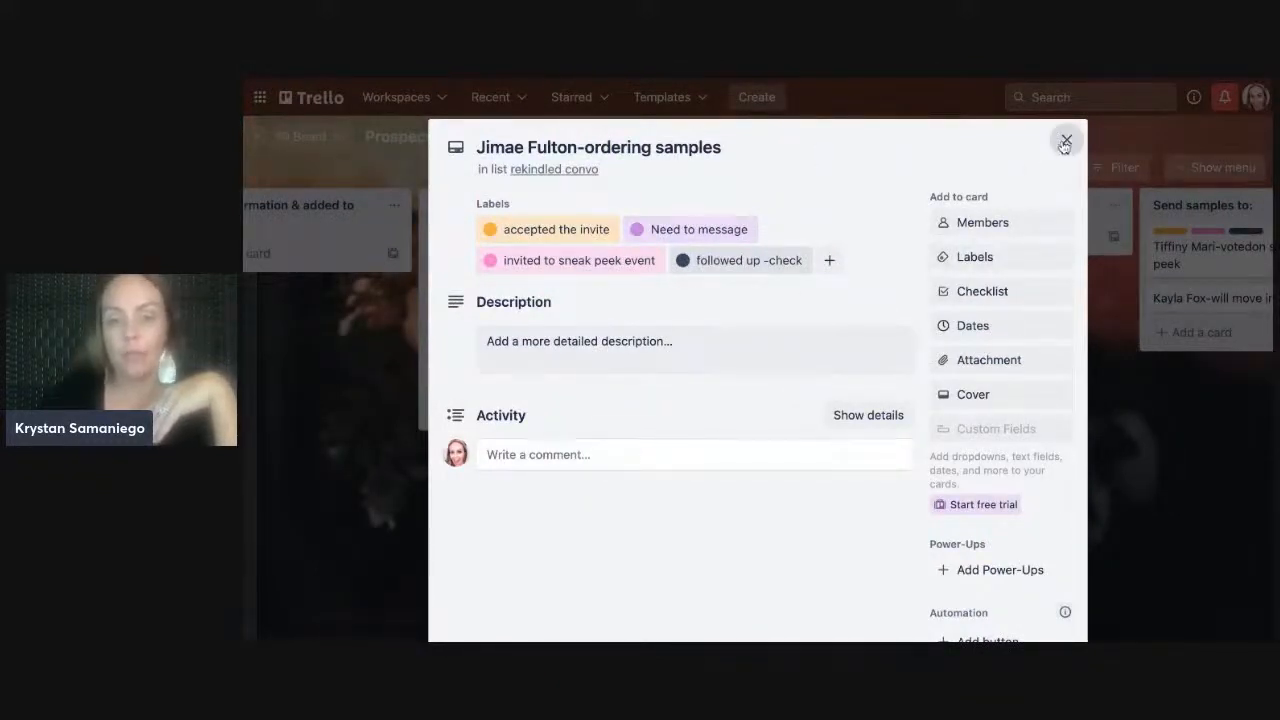
key("Escape")
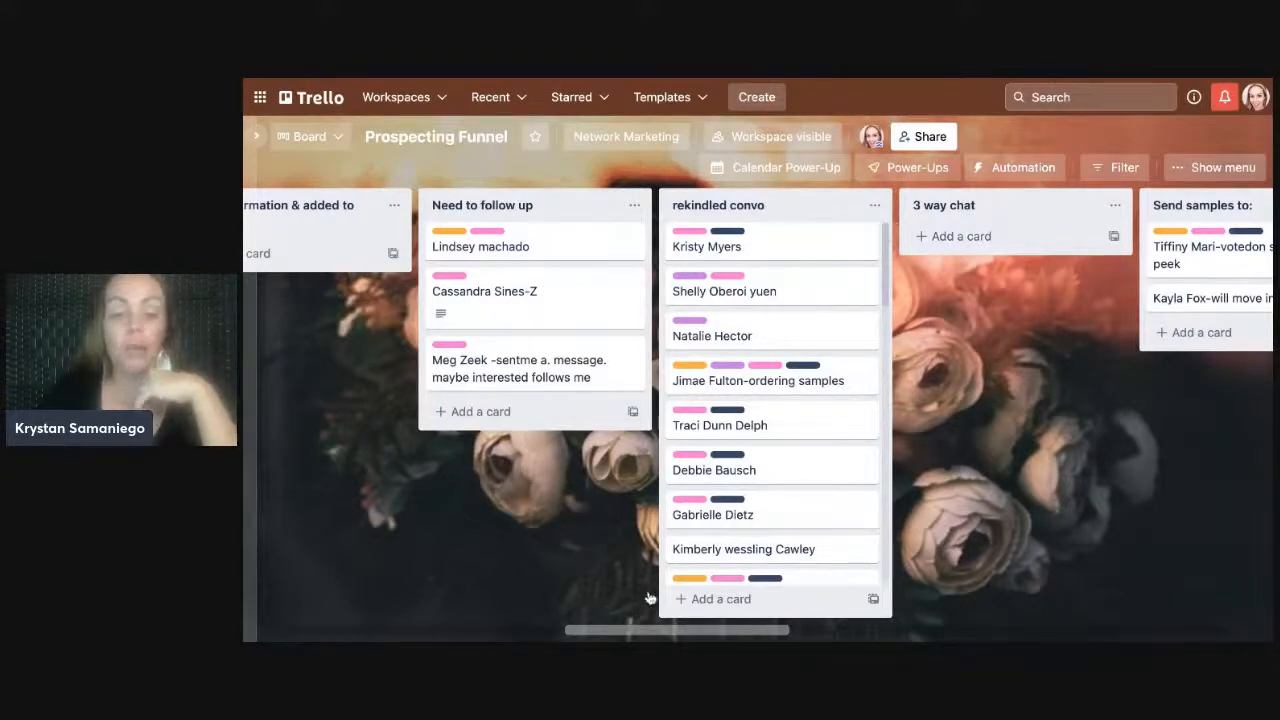
- Scroll the board right to reveal the Became Customer and Became a Partner lists
scroll(668, 636, "right", 4)
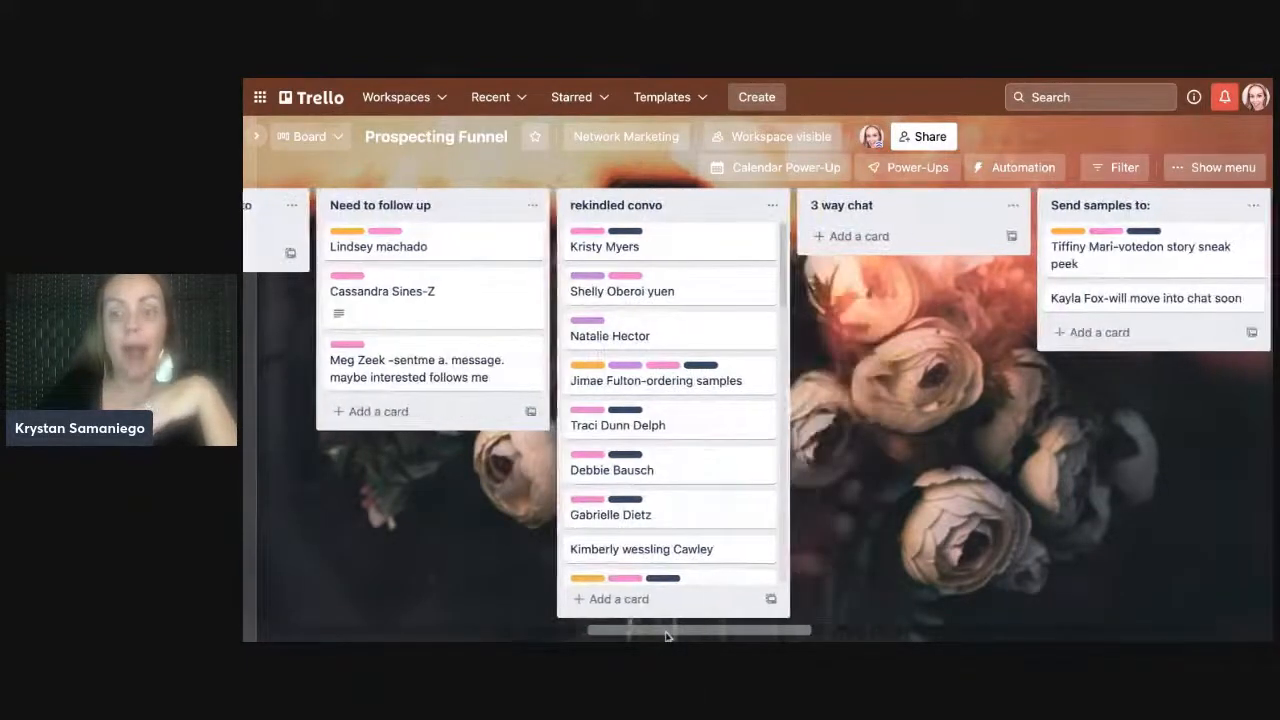
scroll(760, 409, "right", 2)
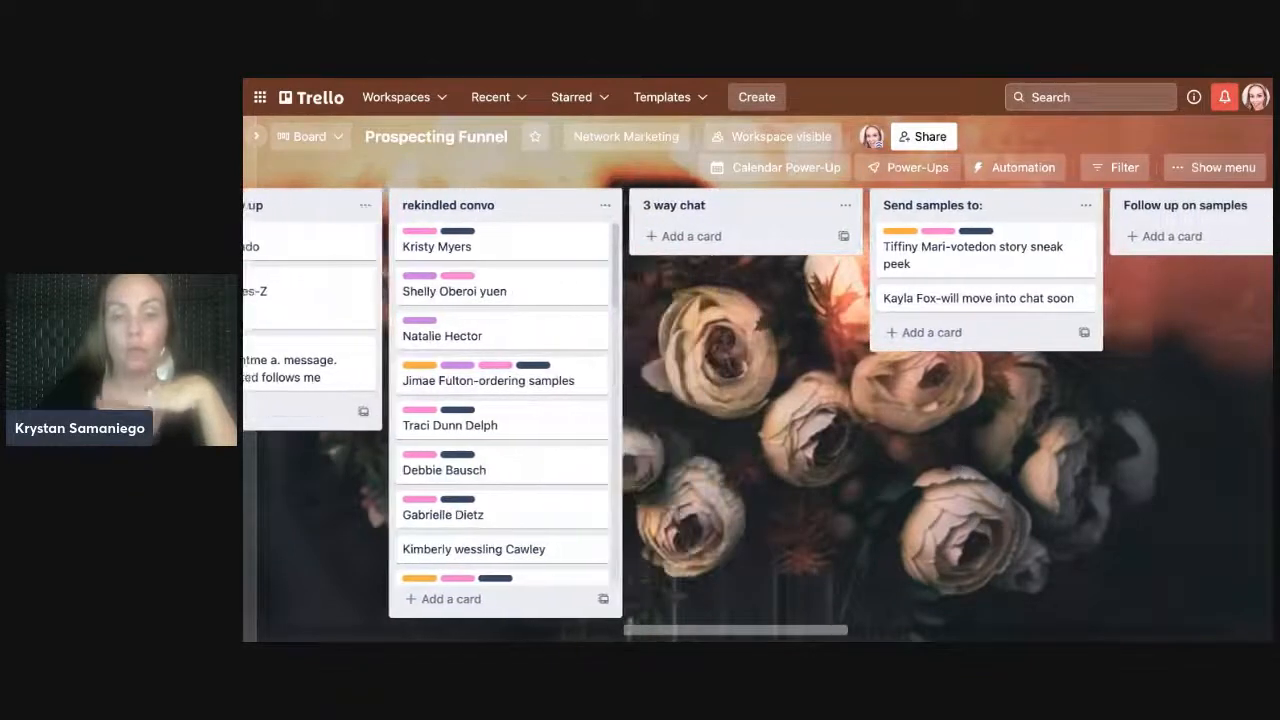
scroll(760, 409, "right", 3)
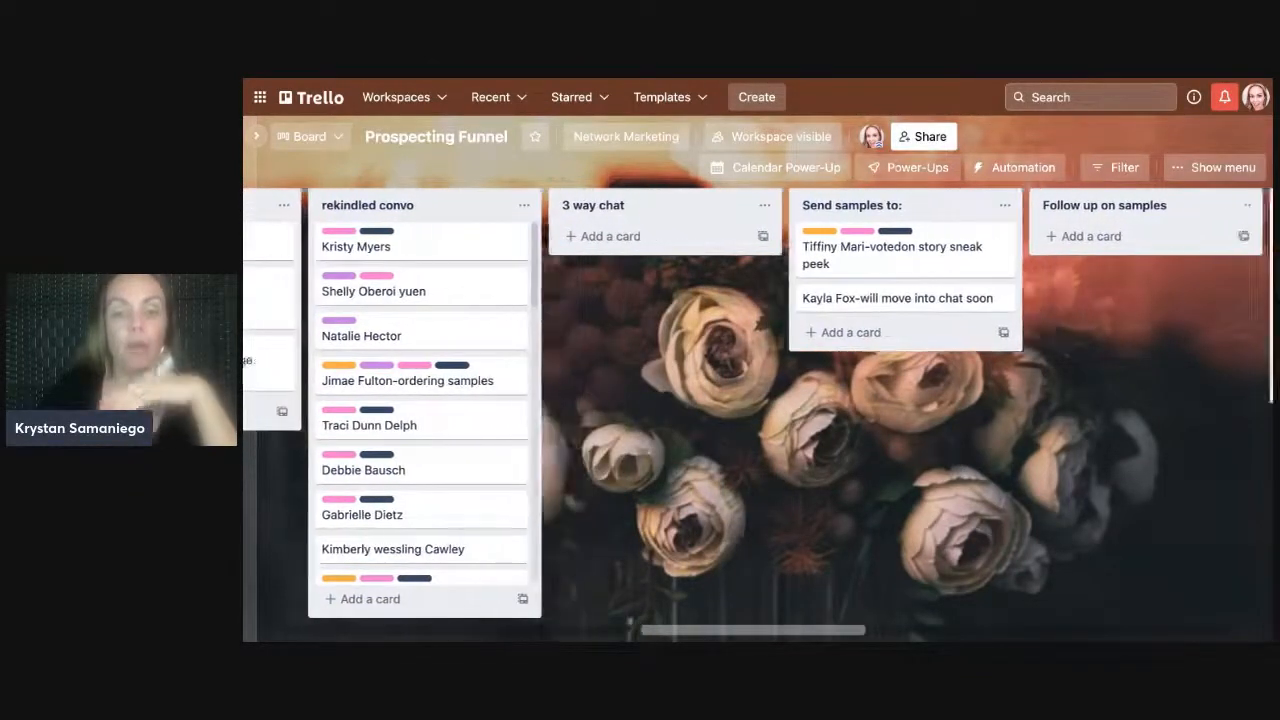
scroll(748, 360, "right", 2)
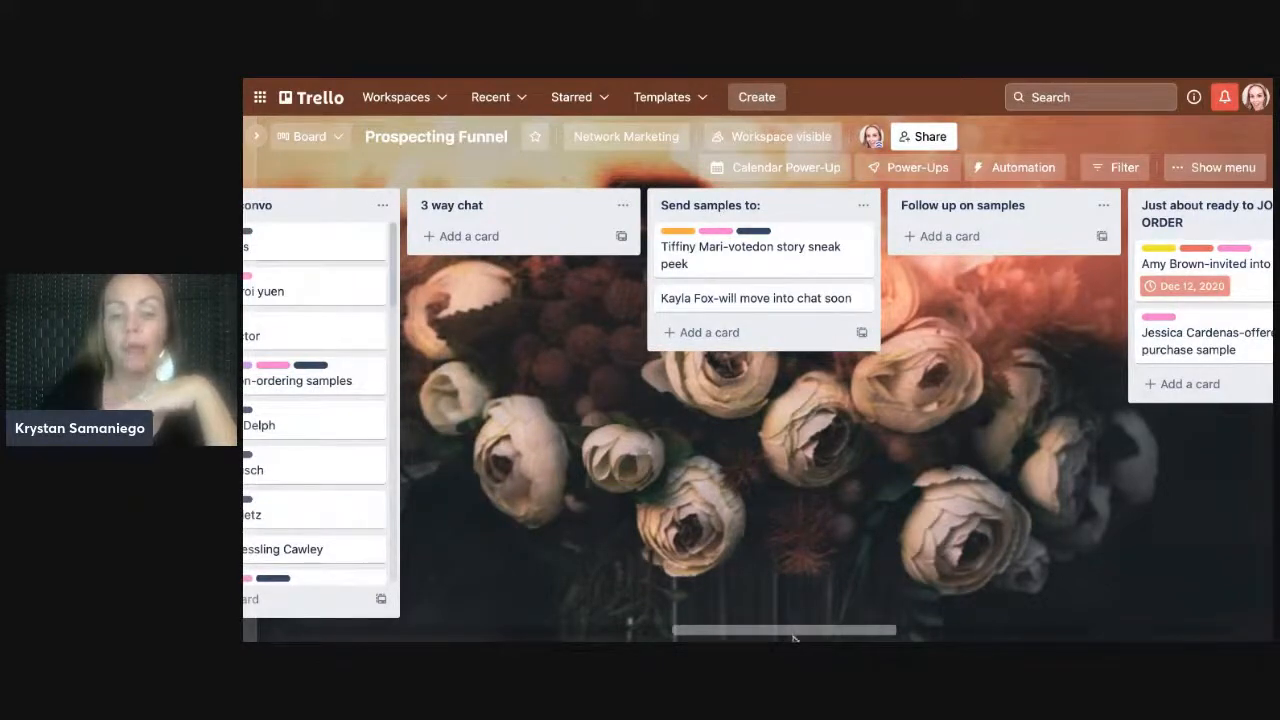
scroll(845, 632, "right", 9)
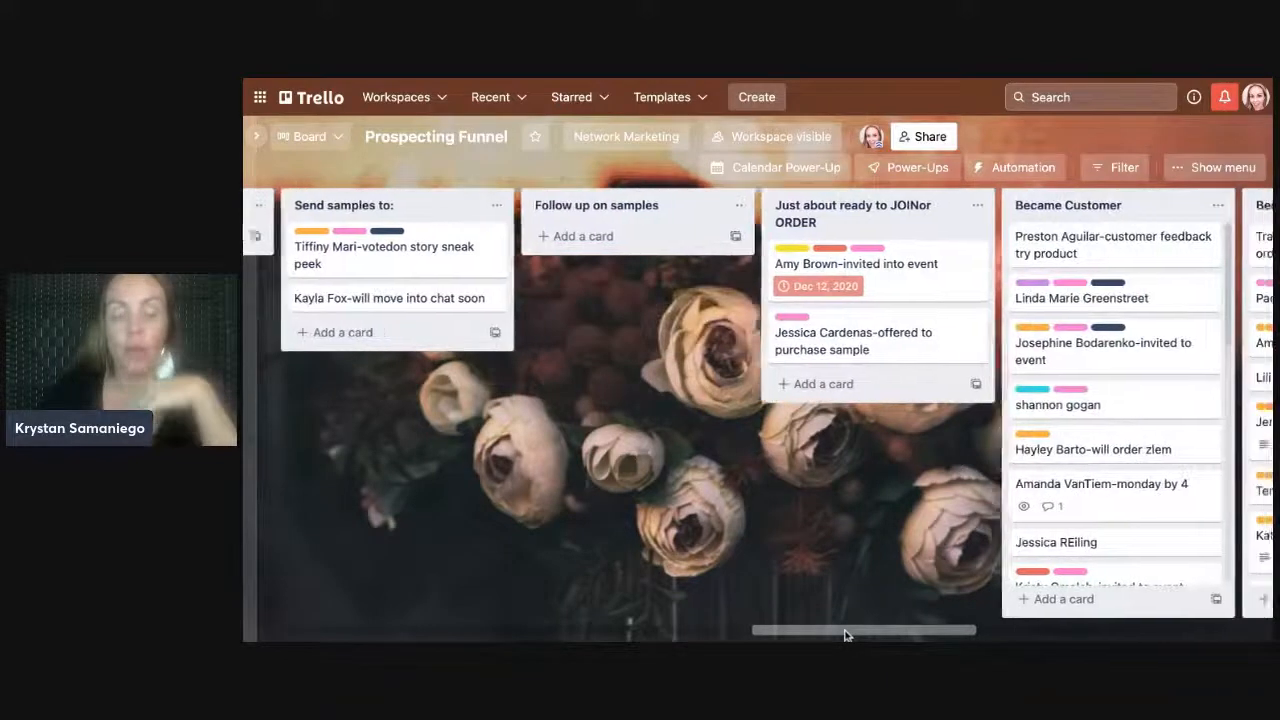
scroll(845, 632, "right", 1)
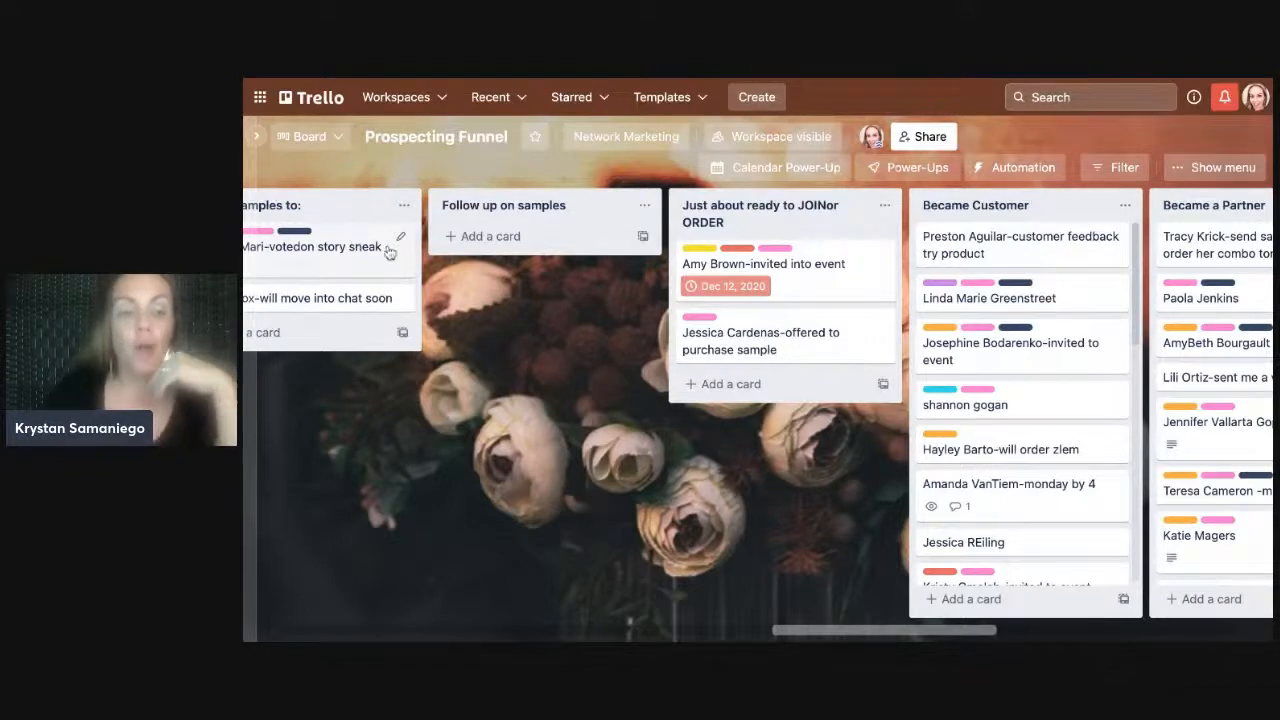
- Open the full details of the sneak-peek card in the Send samples to list
left_click(400, 238)
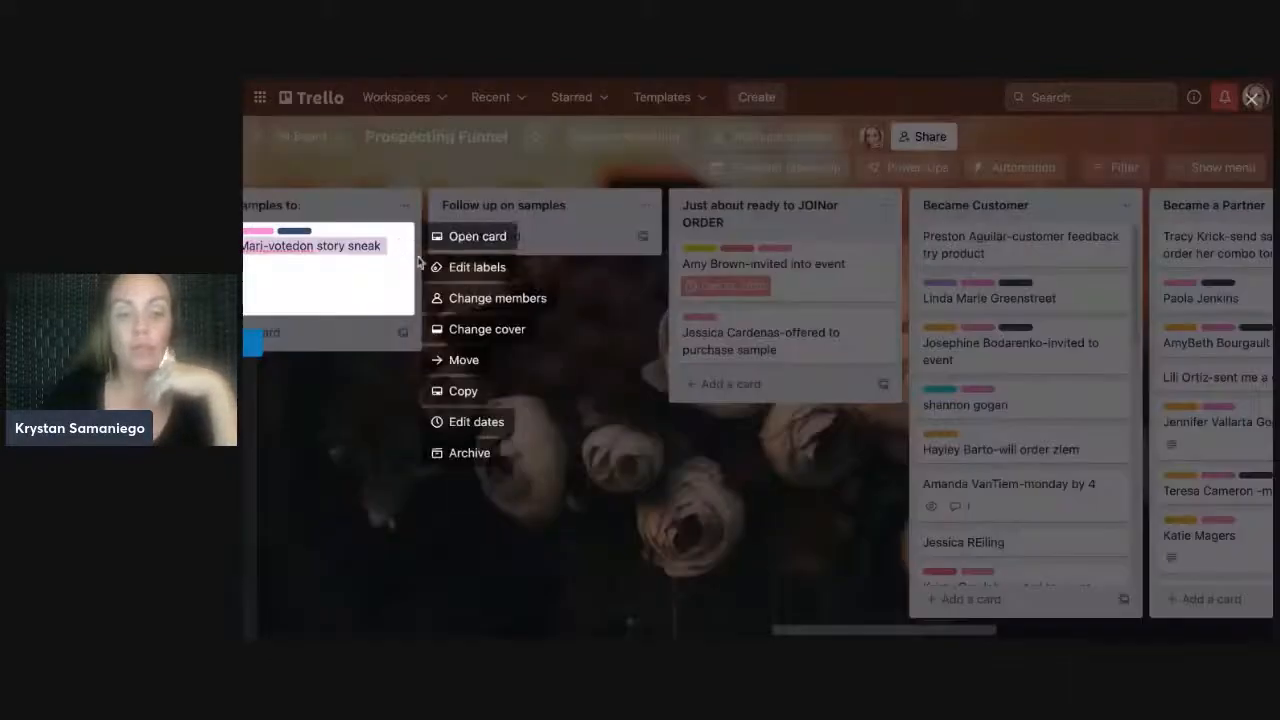
left_click(363, 264)
left_click(392, 172)
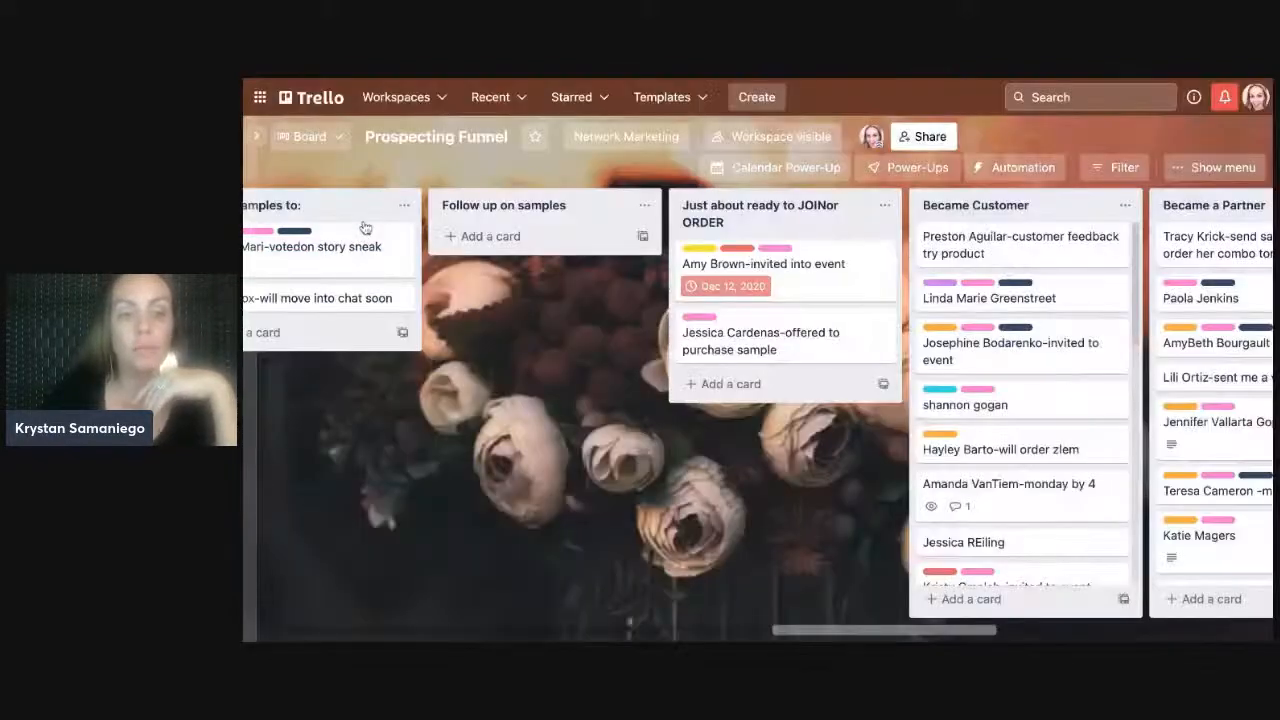
left_click_drag(779, 634, 726, 634)
left_click(605, 261)
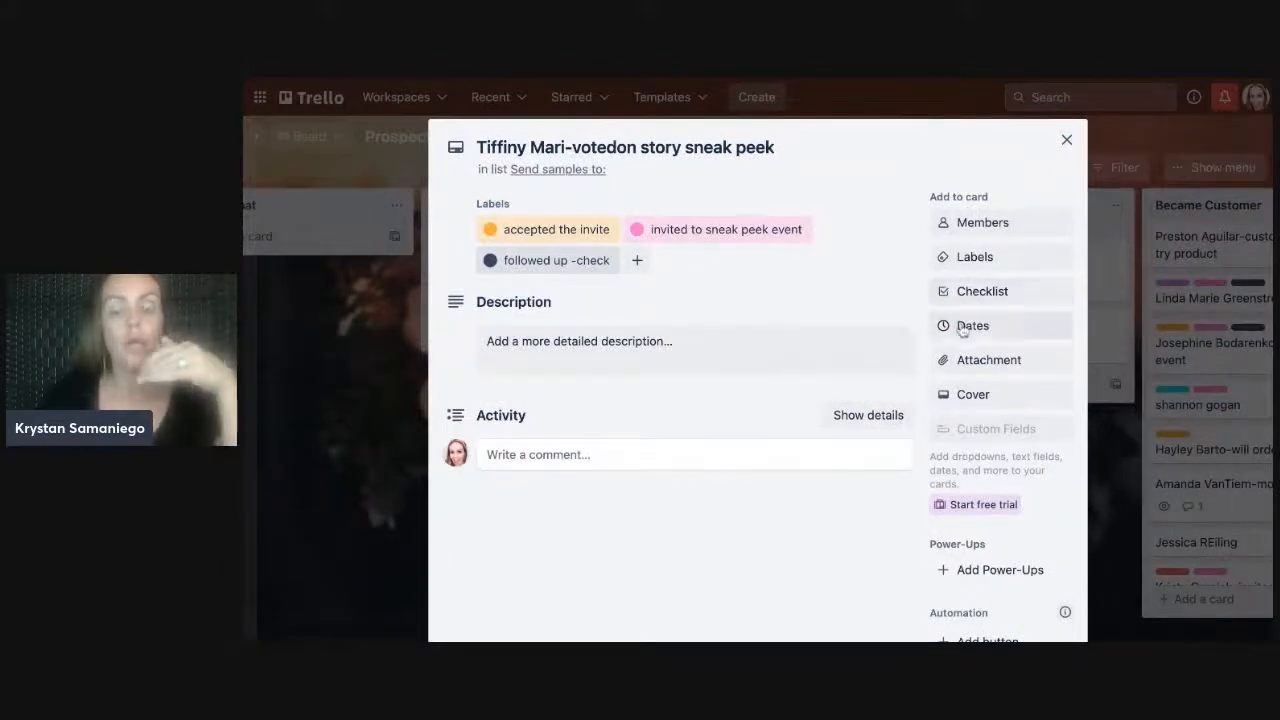
- Save a Sep 19 due date with an 'At time of due date' reminder, then close the card
left_click(962, 327)
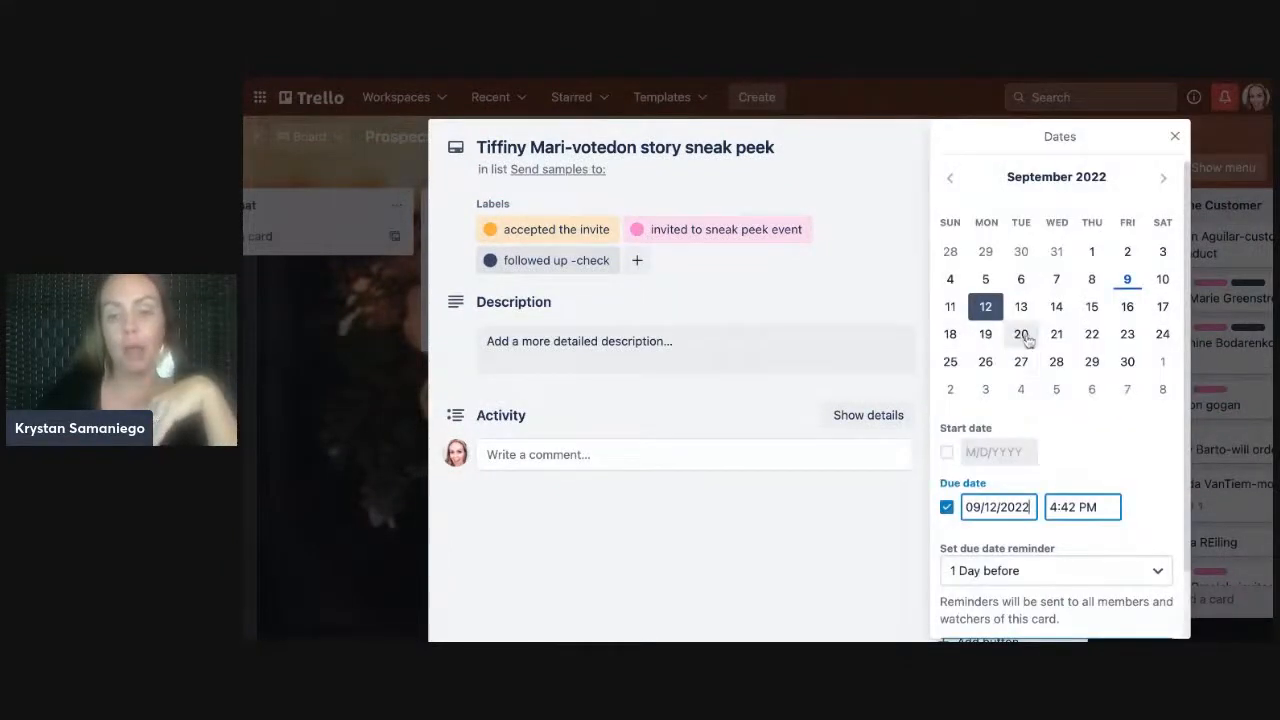
left_click(986, 336)
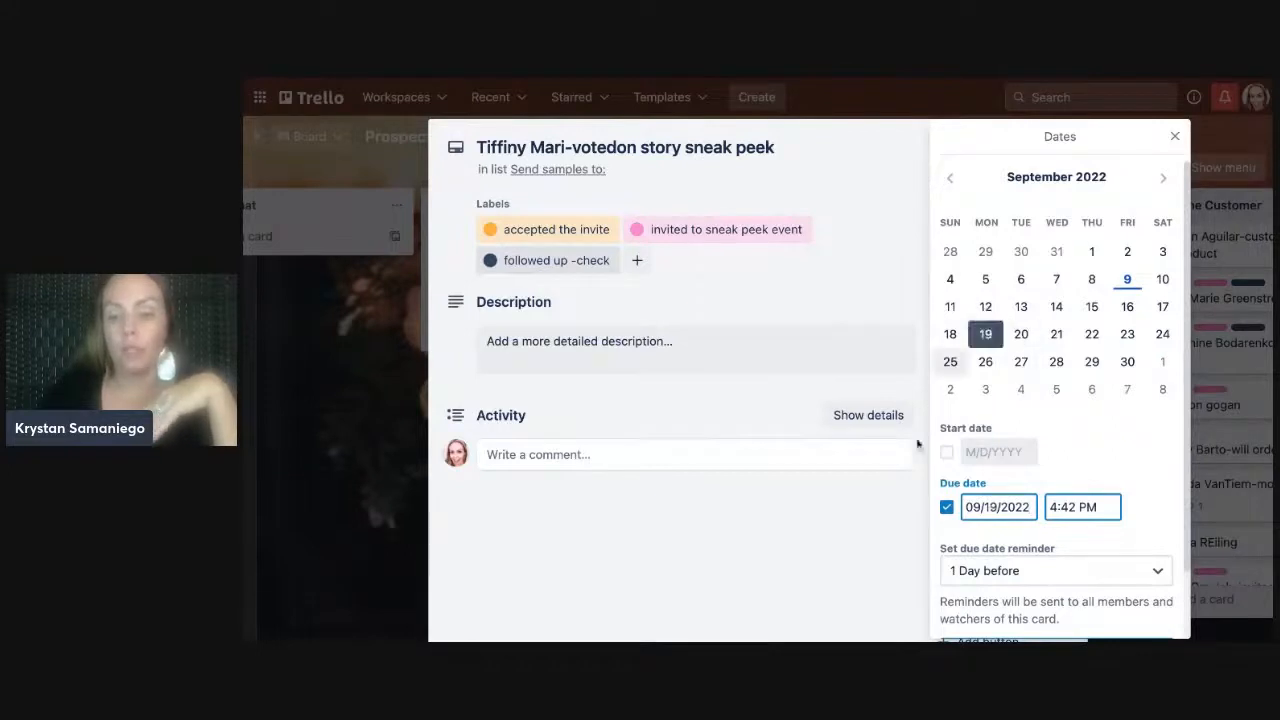
left_click(1114, 571)
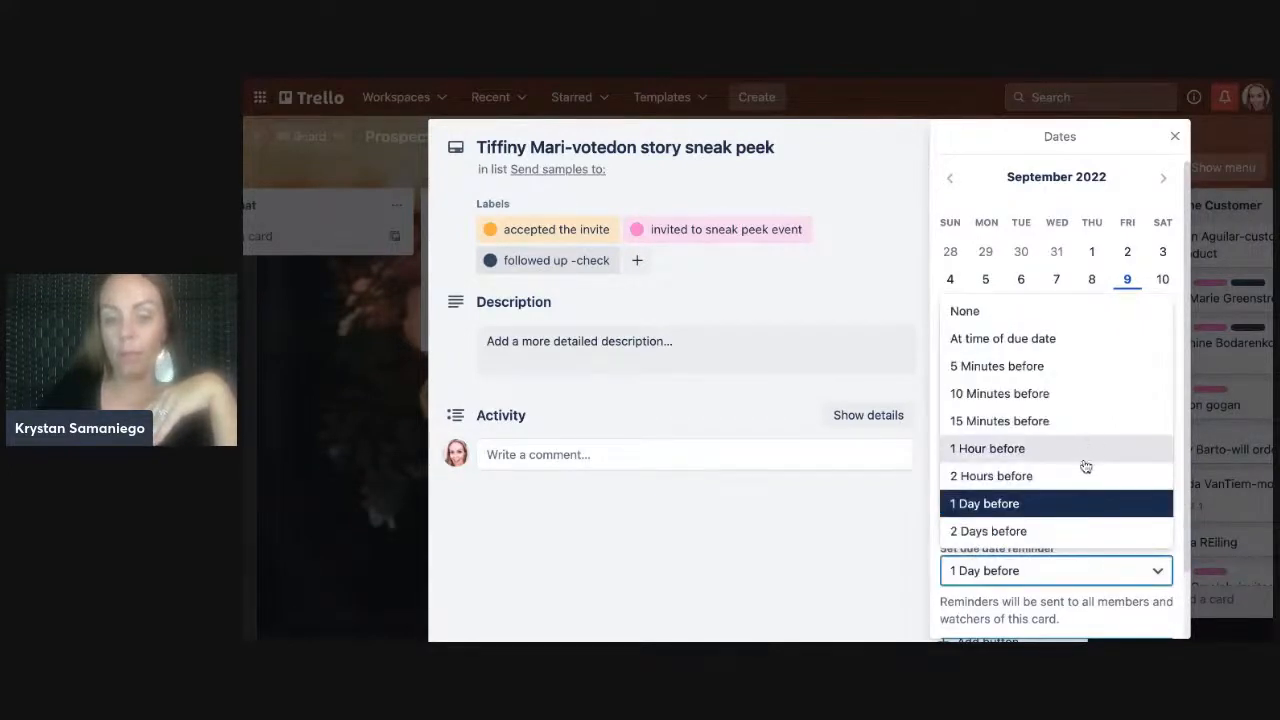
left_click(1062, 341)
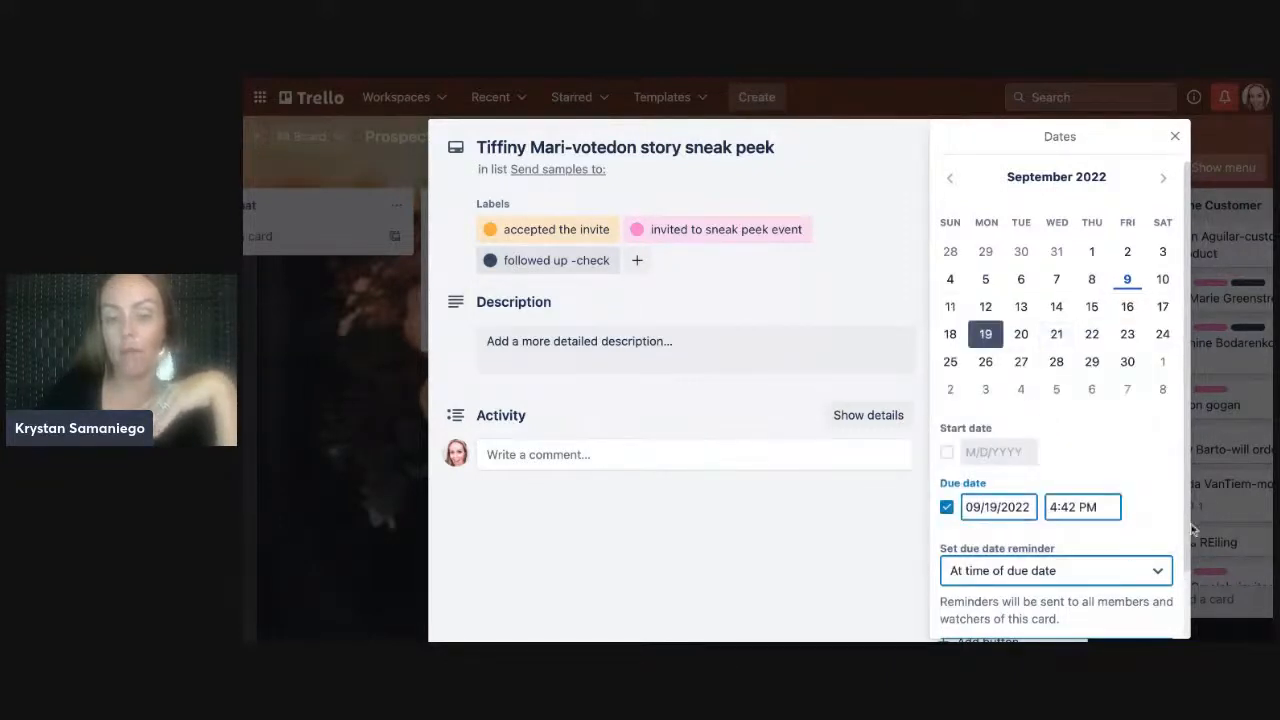
scroll(1190, 530, "down", 2)
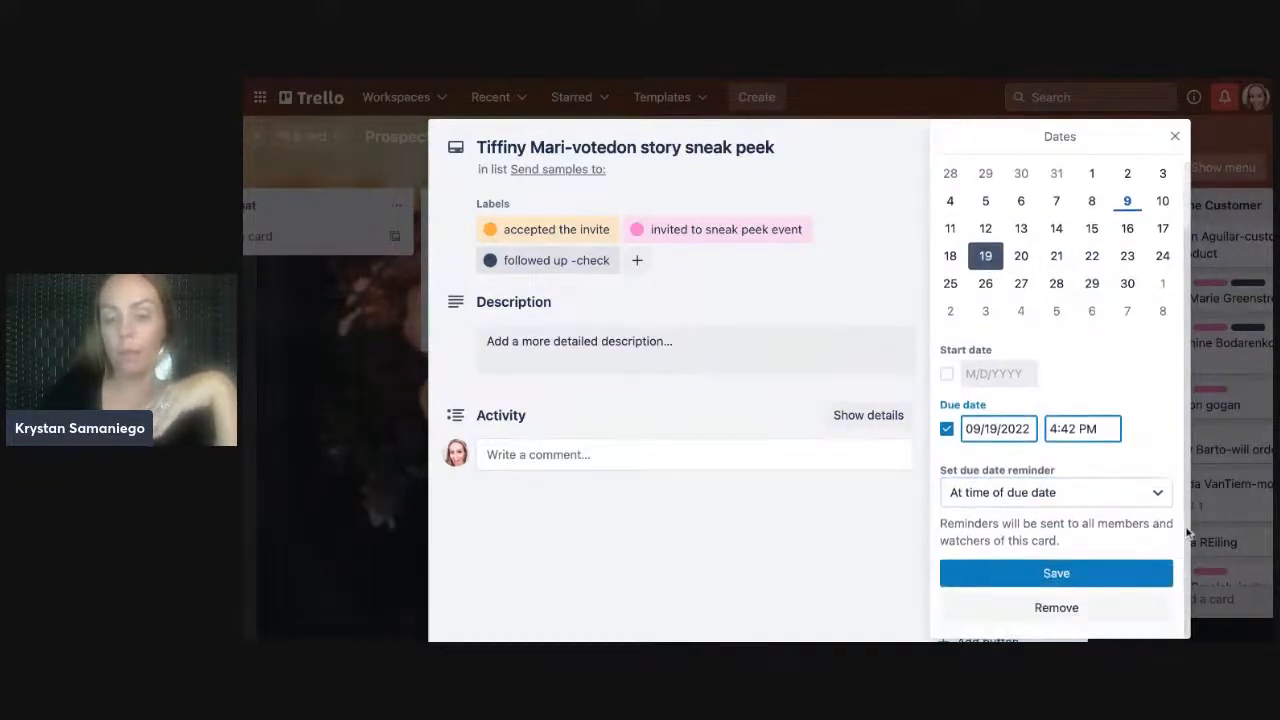
left_click(1046, 574)
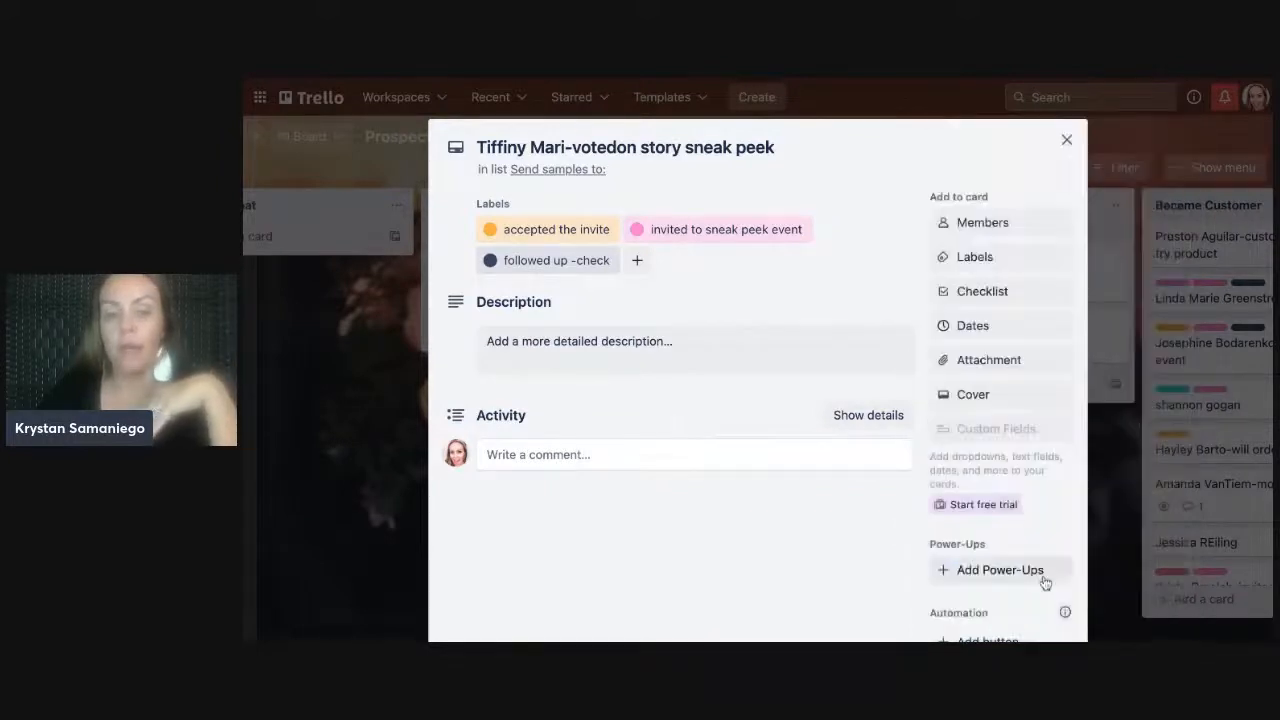
left_click(1066, 141)
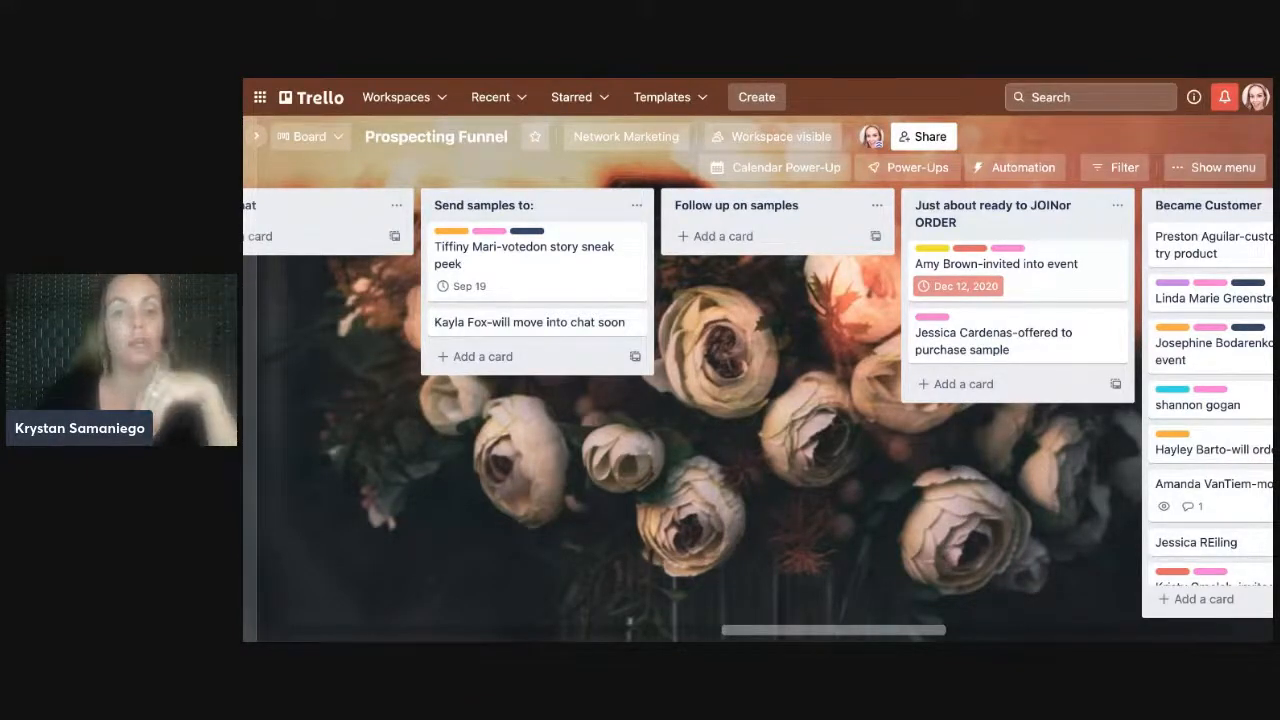
- Scroll the board right to show Became Customer, Became a Partner and Global Interest
scroll(758, 414, "right", 2)
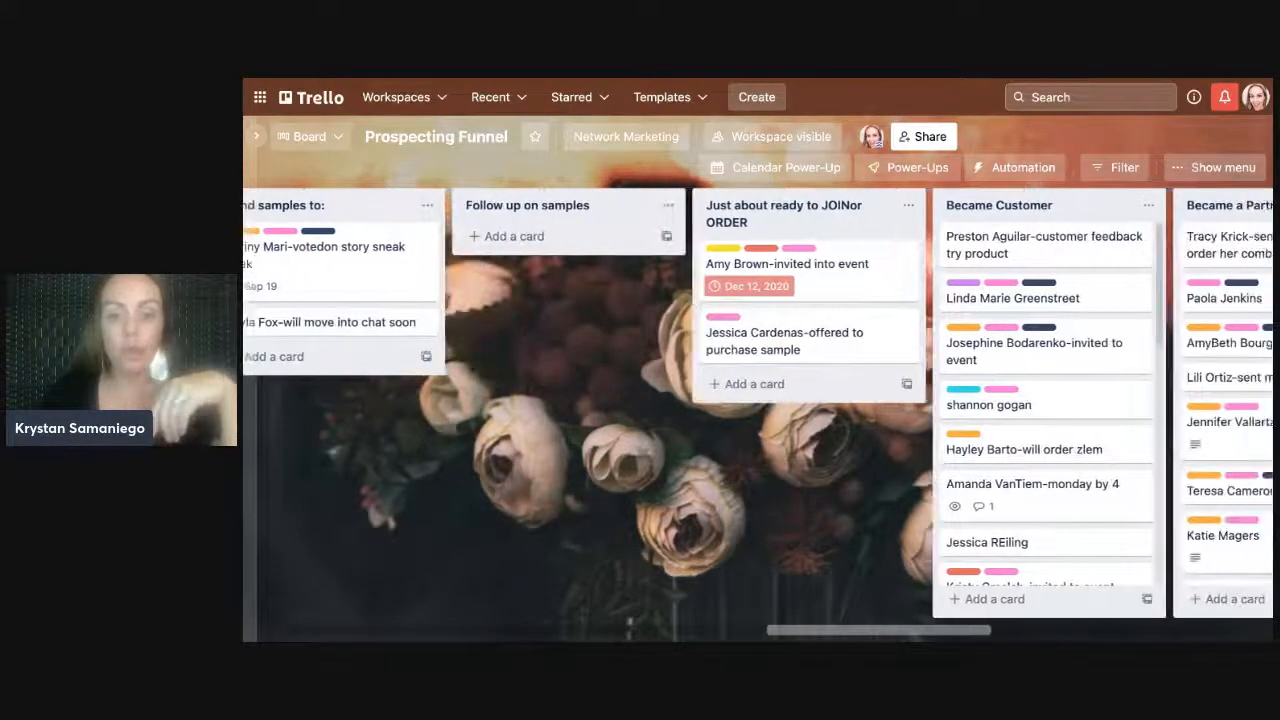
scroll(758, 411, "right", 2)
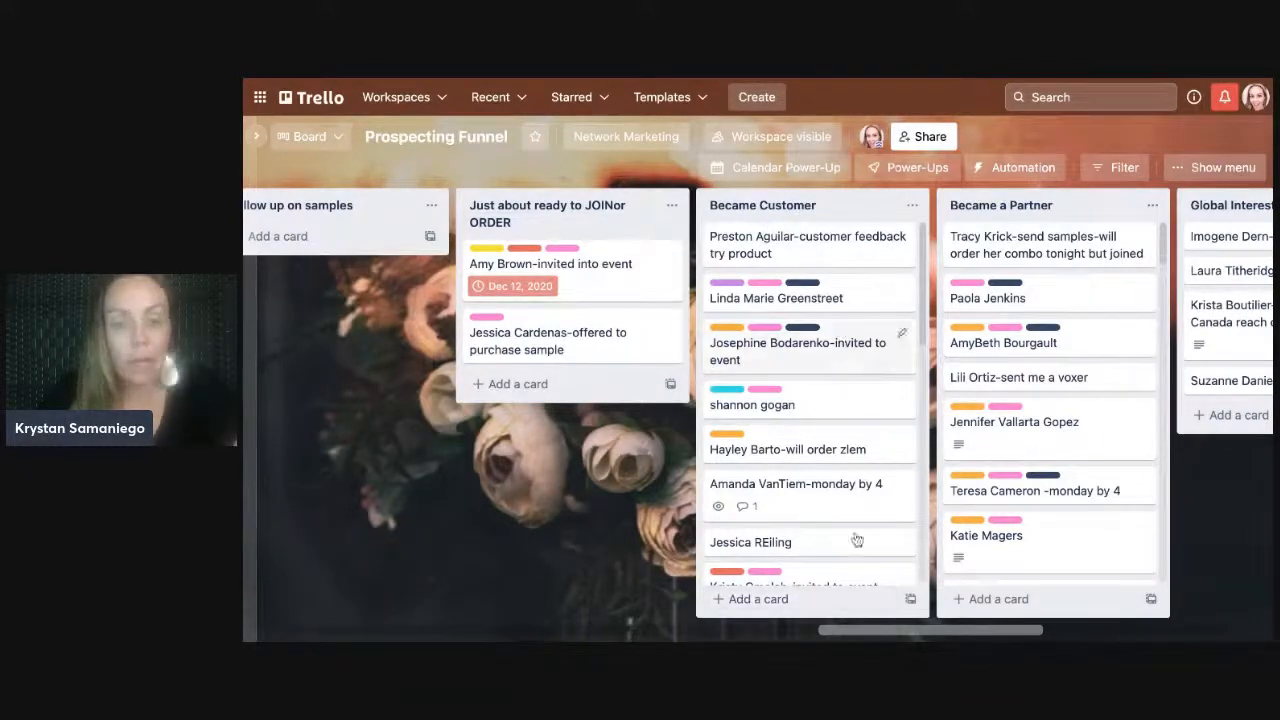
- Scroll the board right until the 'not interested or not now' and 'No answer' lists are fully visible
scroll(922, 327, "down", 5)
scroll(922, 327, "up", 5)
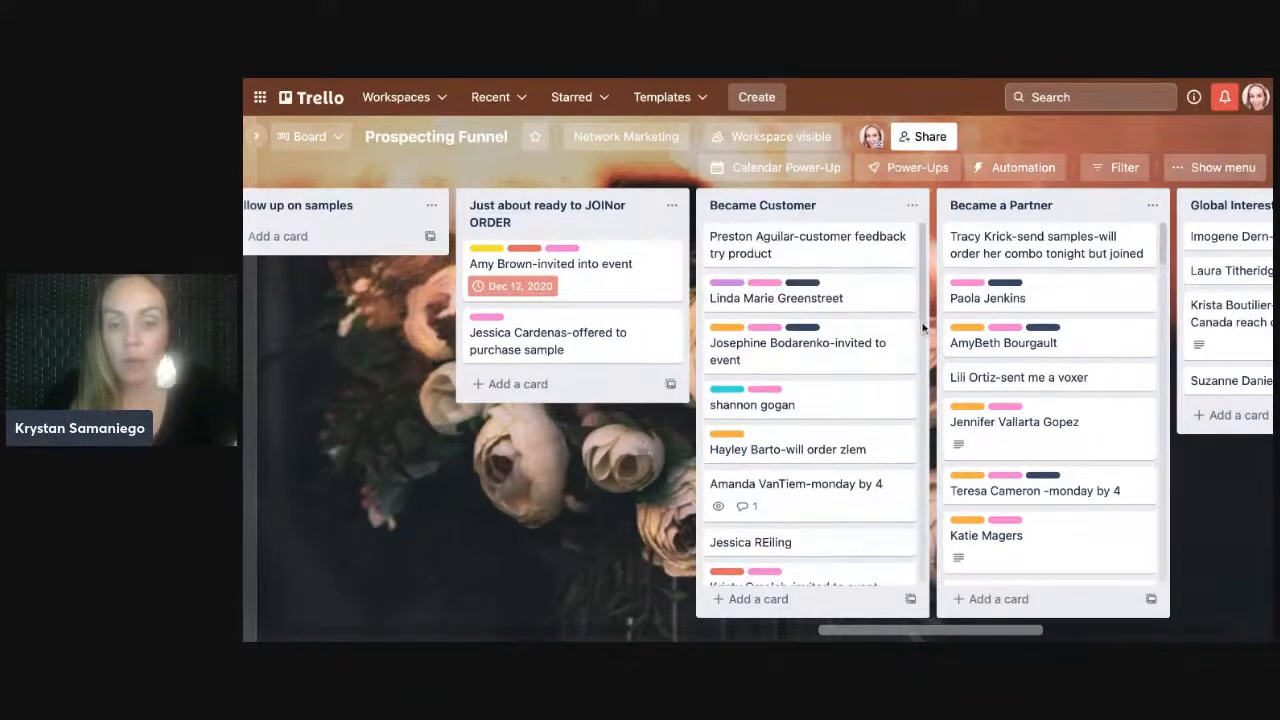
left_click_drag(870, 632, 924, 632)
scroll(921, 252, "down", 10)
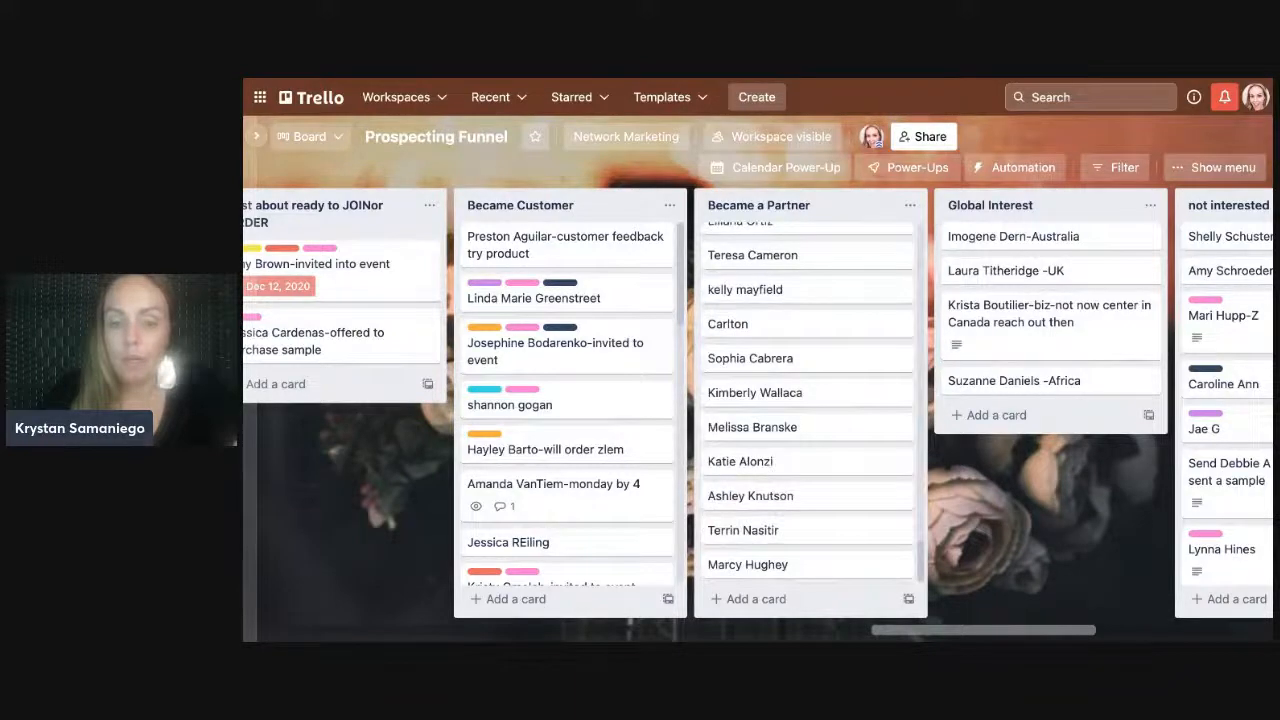
scroll(810, 400, "up", 3)
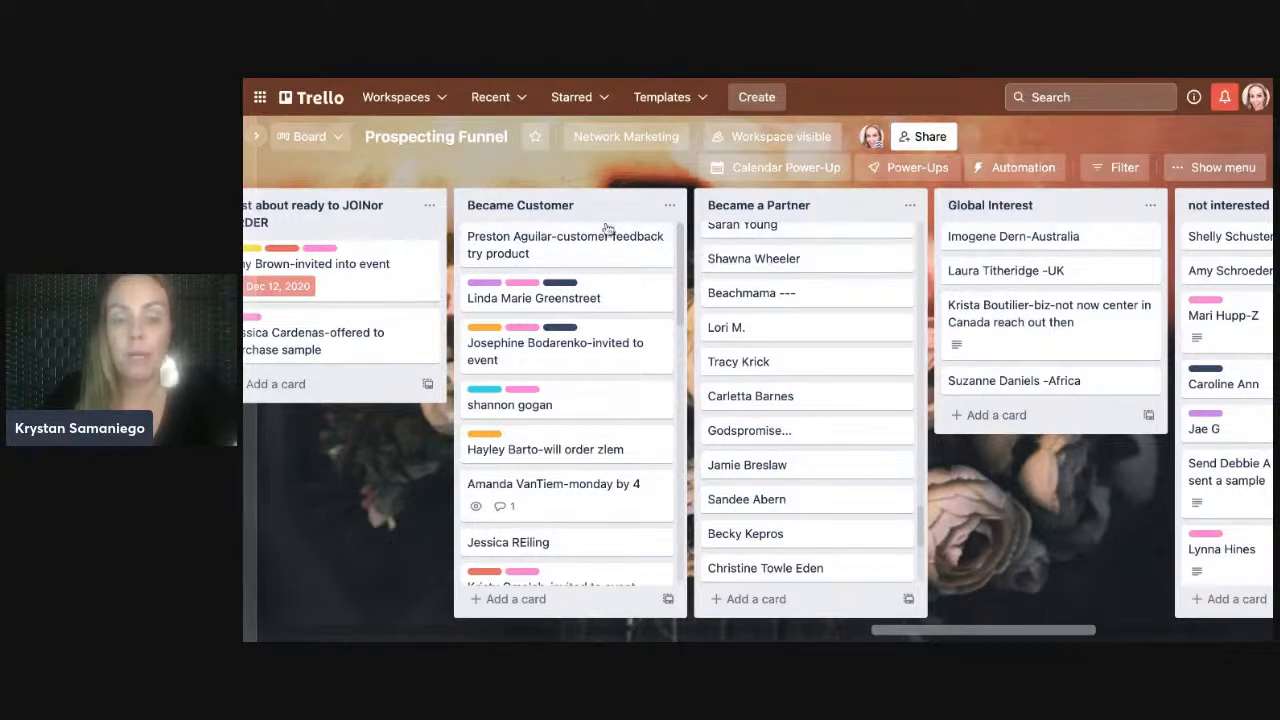
left_click_drag(883, 633, 928, 633)
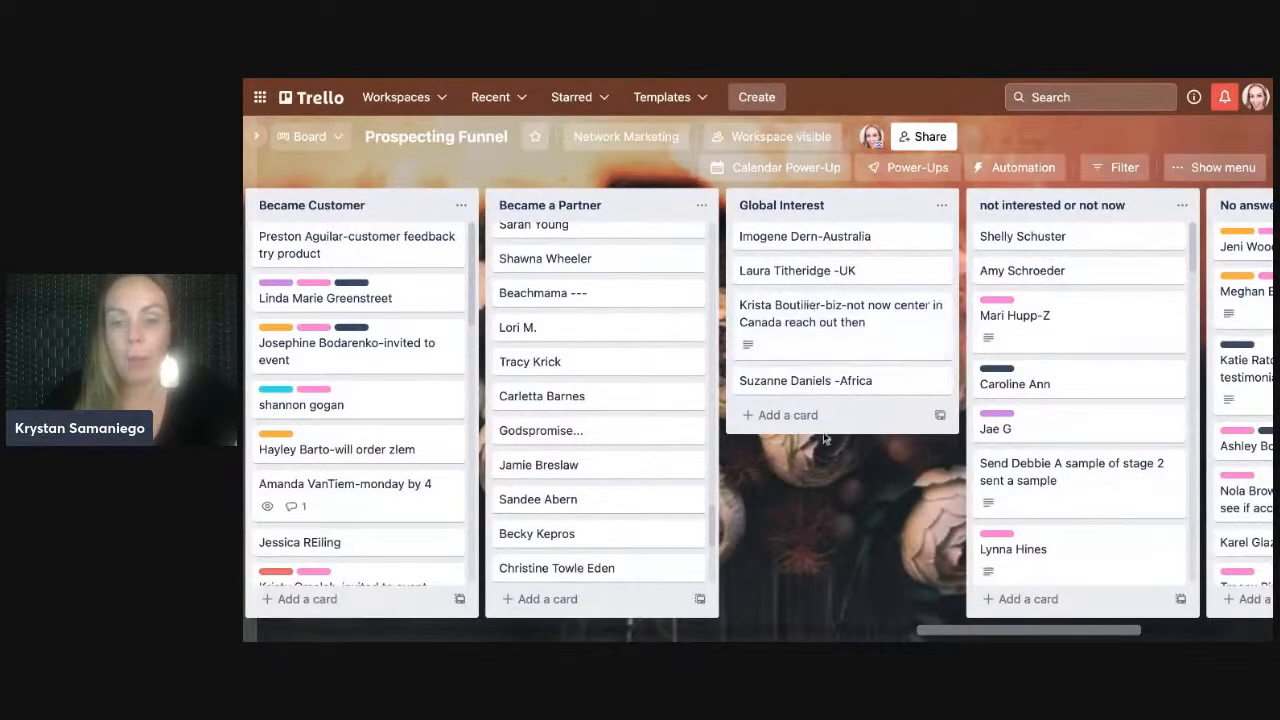
scroll(930, 634, "right", 5)
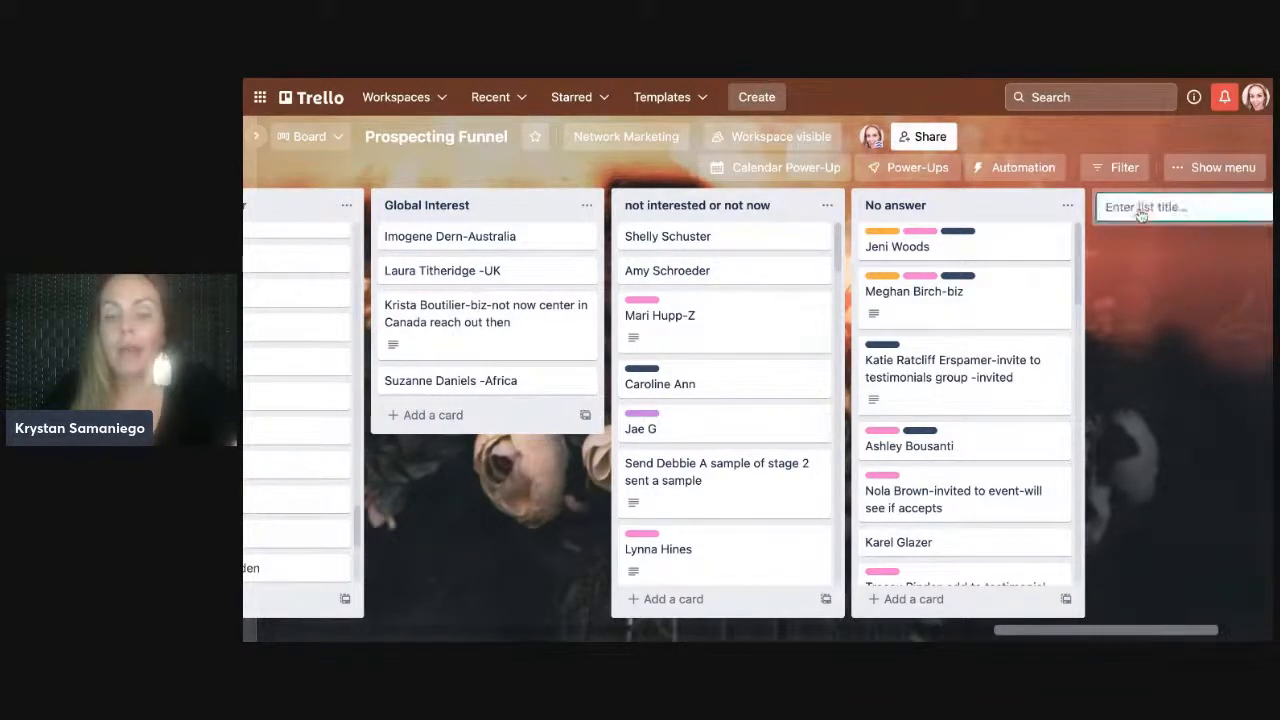
- Create a new list named 'added to atm group' at the end of the board
left_click(1145, 207)
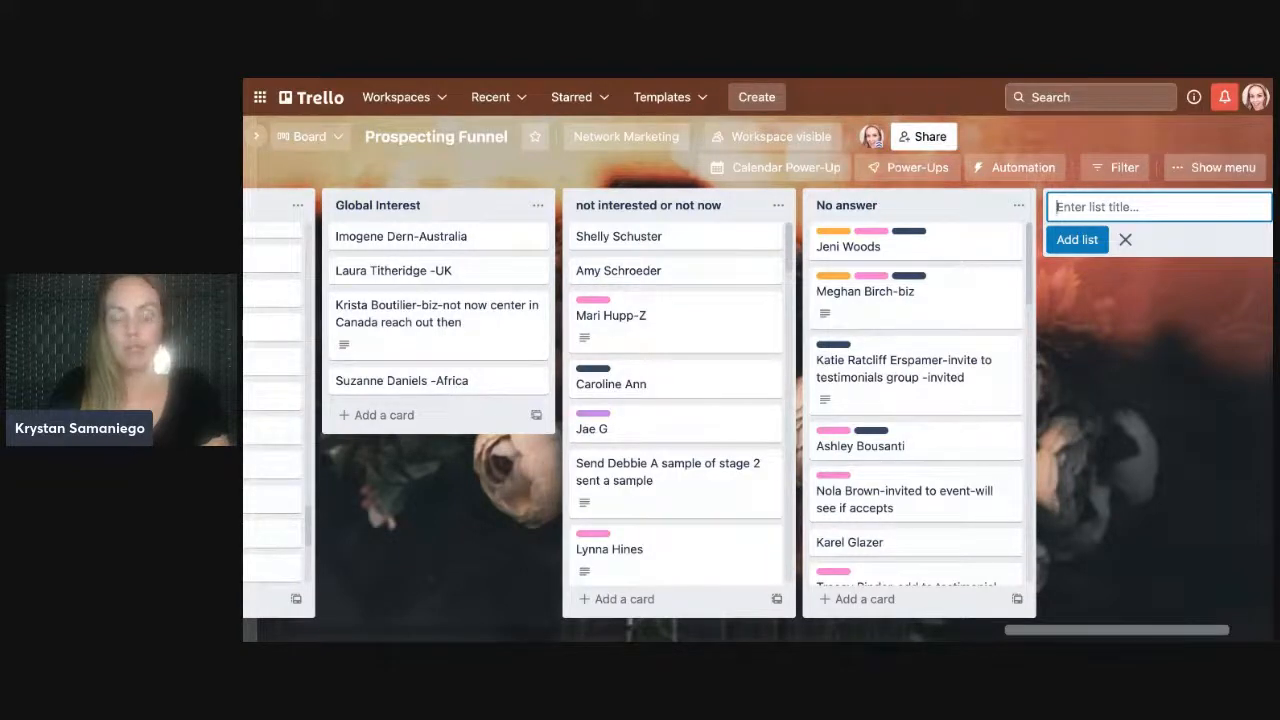
type("added to atm group")
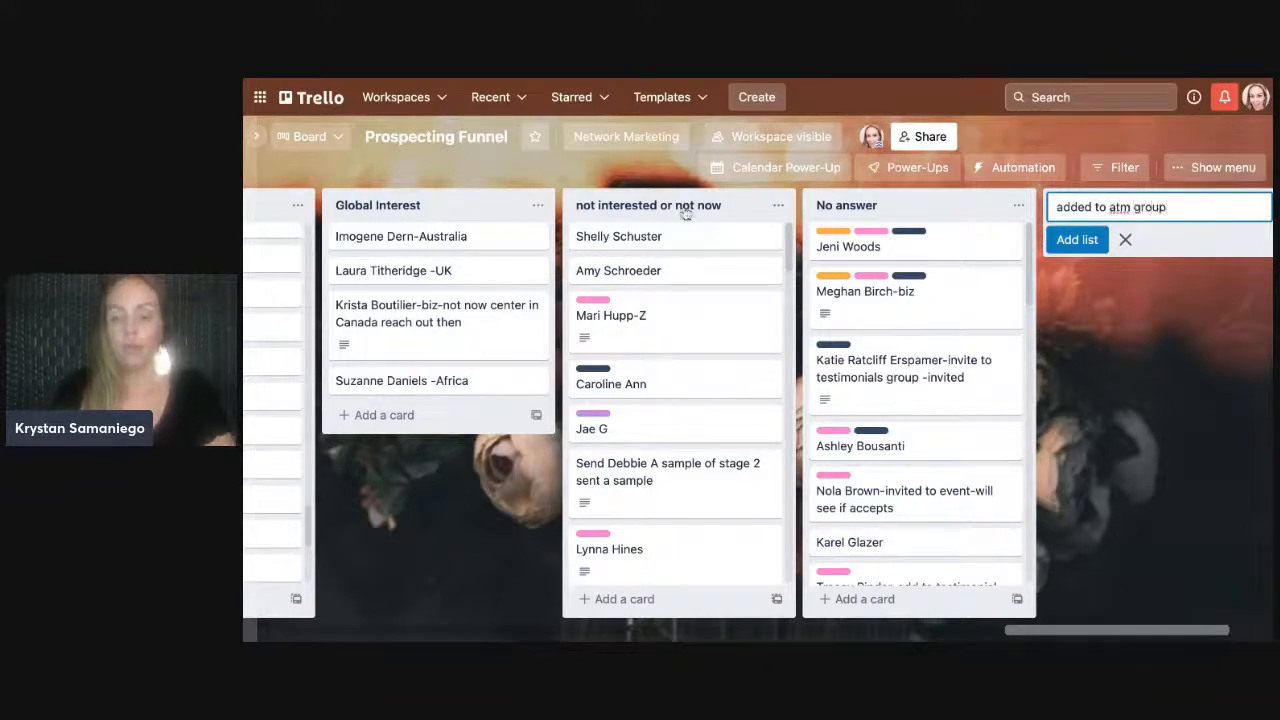
left_click(1077, 239)
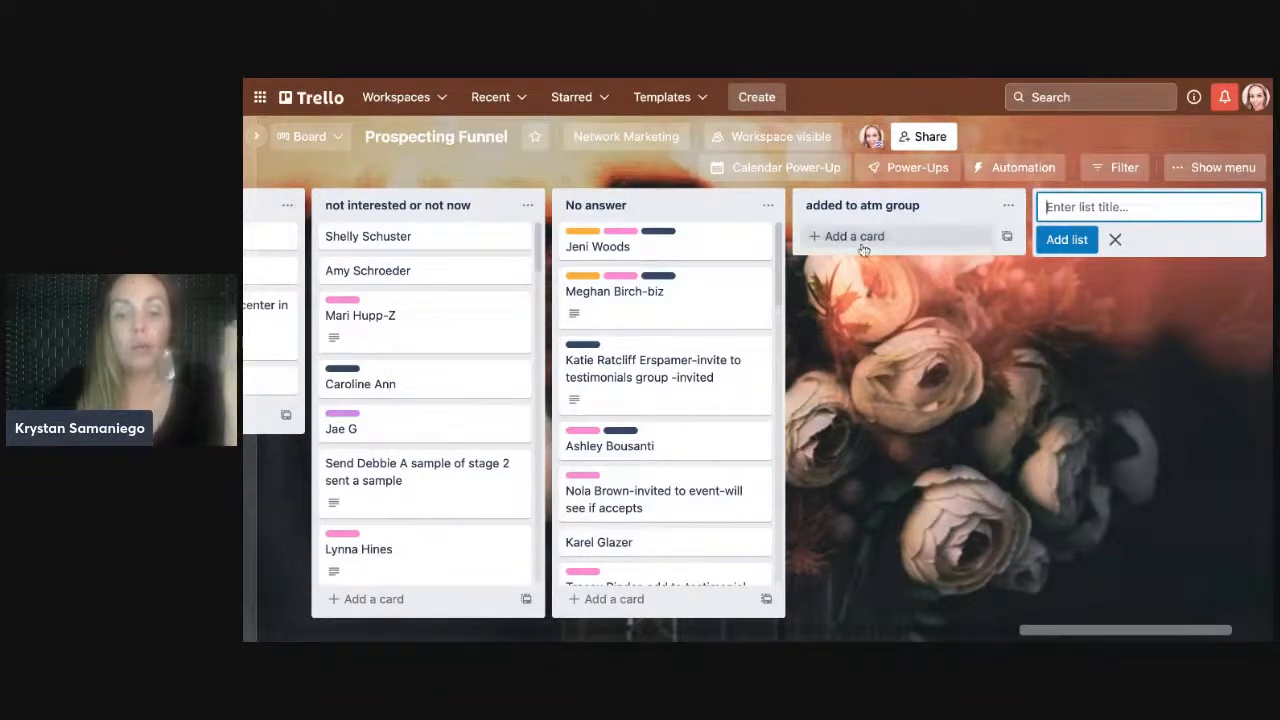
- Move 'added to atm group' to sit just before 'not interested or not now'
left_click_drag(928, 213, 463, 209)
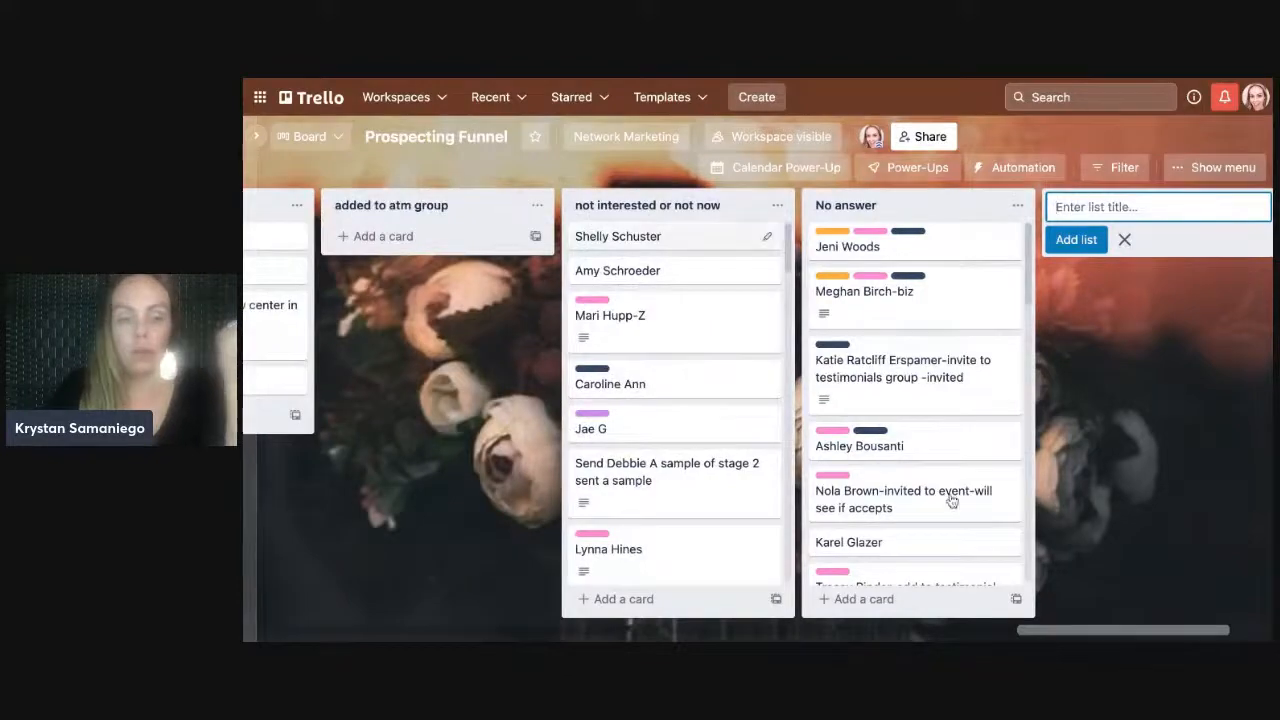
left_click_drag(1106, 634, 628, 632)
scroll(457, 217, "right", 20)
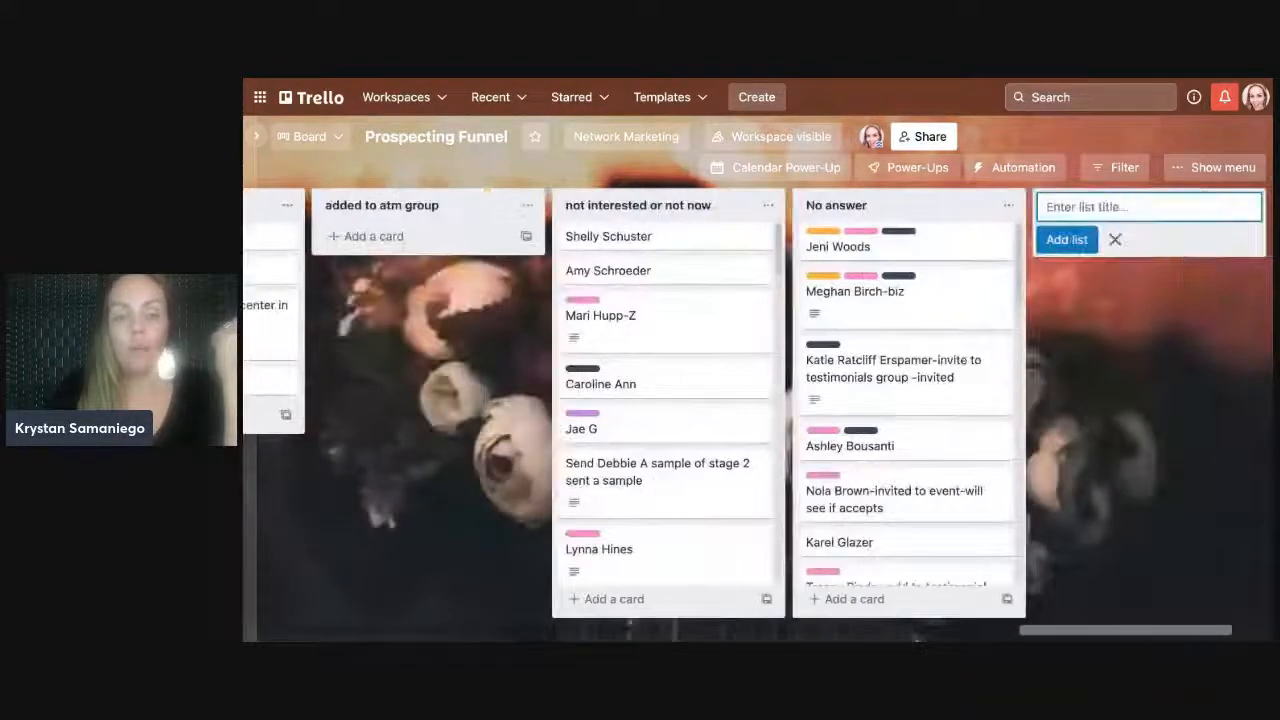
scroll(457, 217, "left", 15)
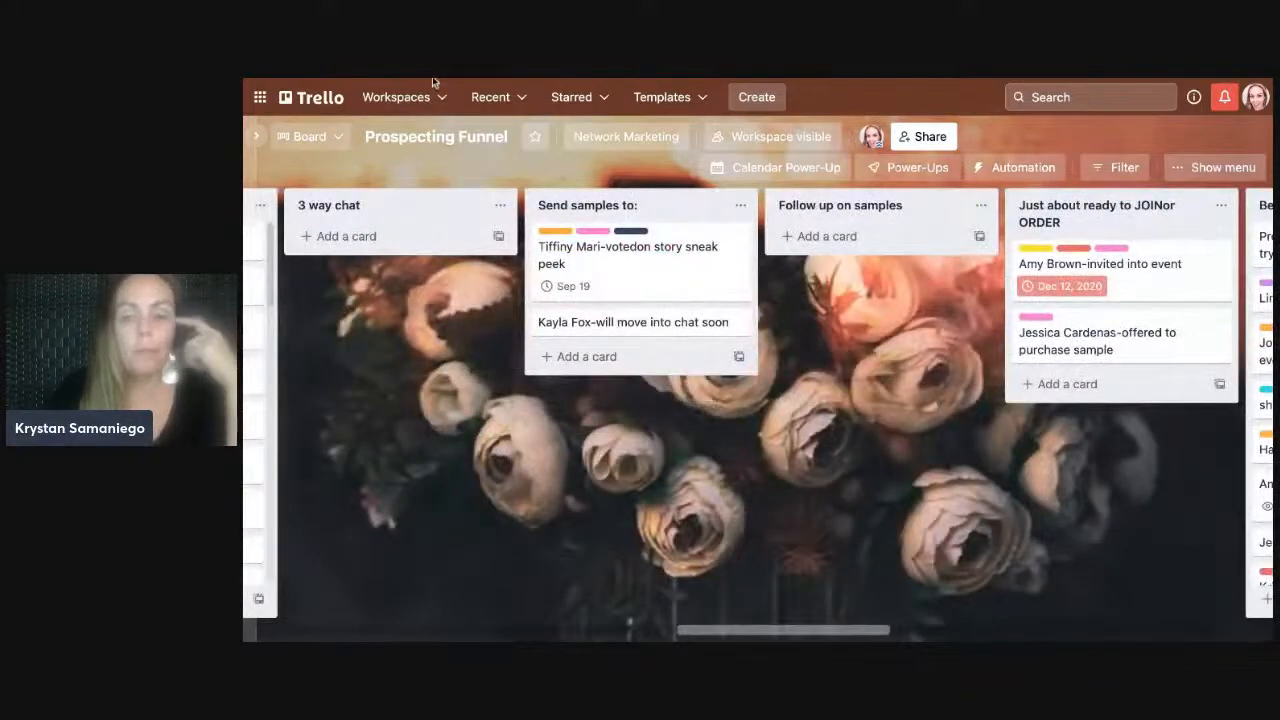